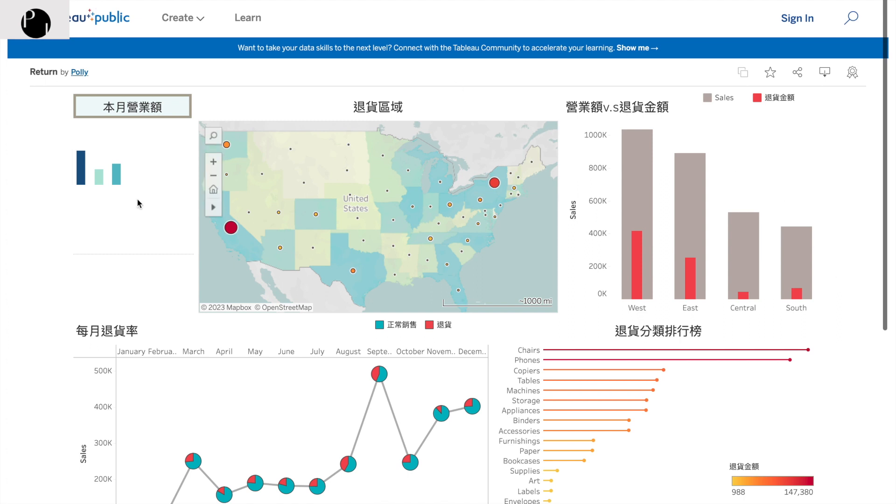
# Inspect the return details of individual states on the 退貨區域 map, select the eastern states' marks, and clear the selection.
pyautogui.moveTo(275, 212)
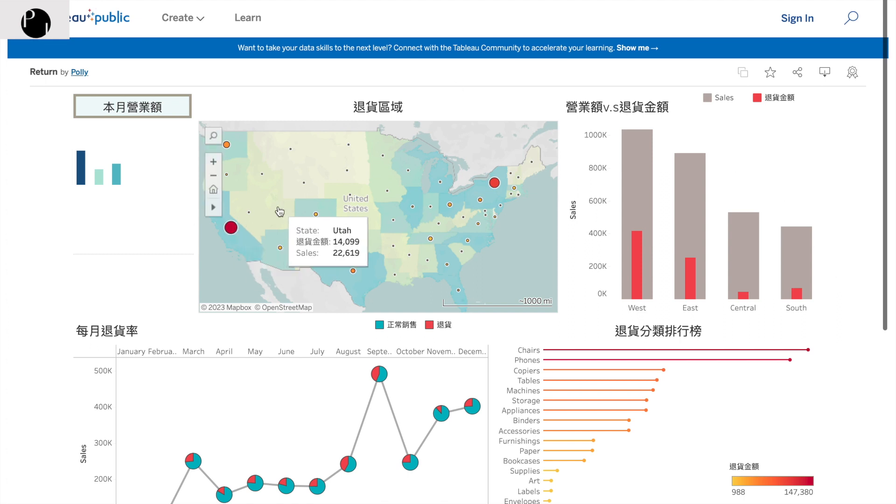
pyautogui.moveTo(495, 185)
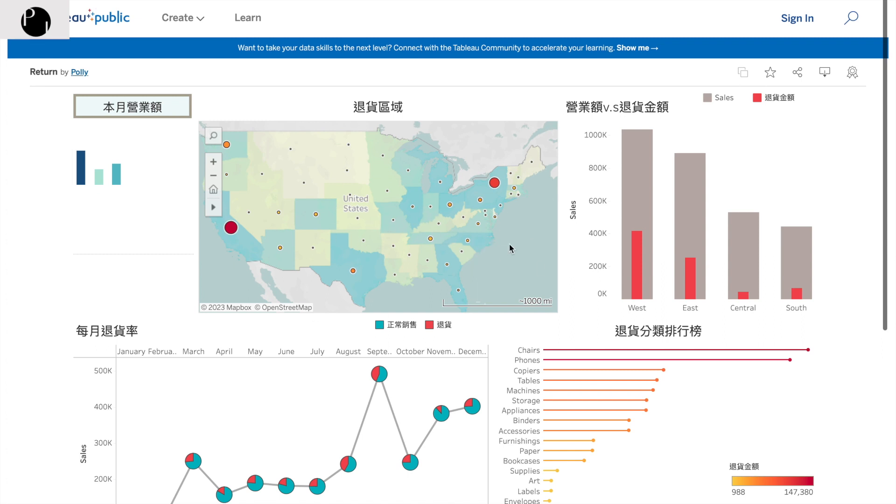
pyautogui.moveTo(517, 223); pyautogui.dragTo(447, 145)
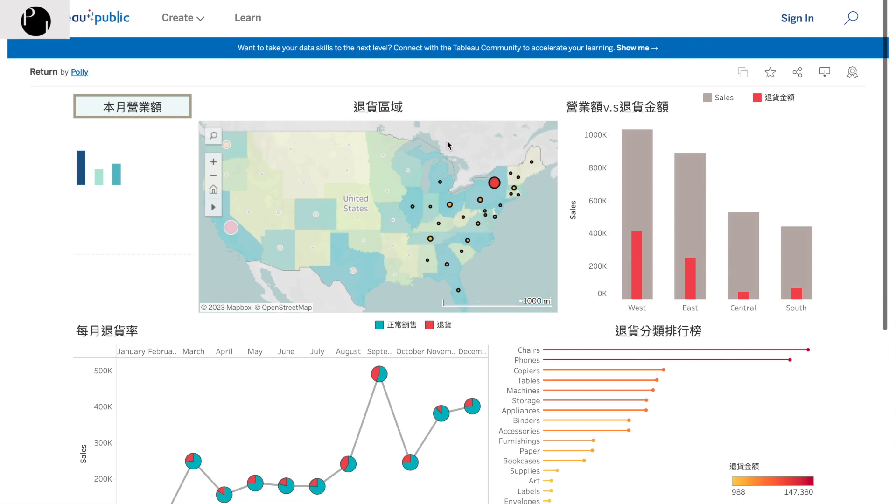
pyautogui.click(506, 259)
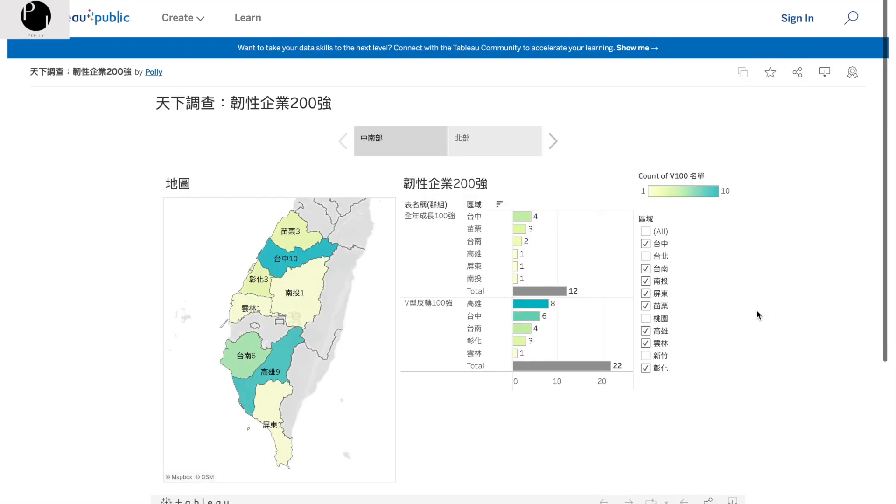
# Filter the 韌性企業200強 chart through the map by 台中 and by 雲林, clearing the selection each time.
pyautogui.click(282, 263)
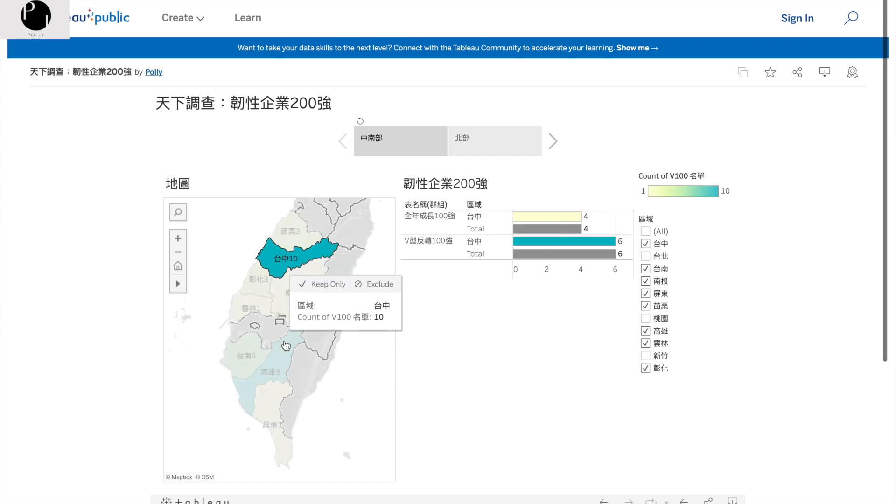
pyautogui.click(282, 272)
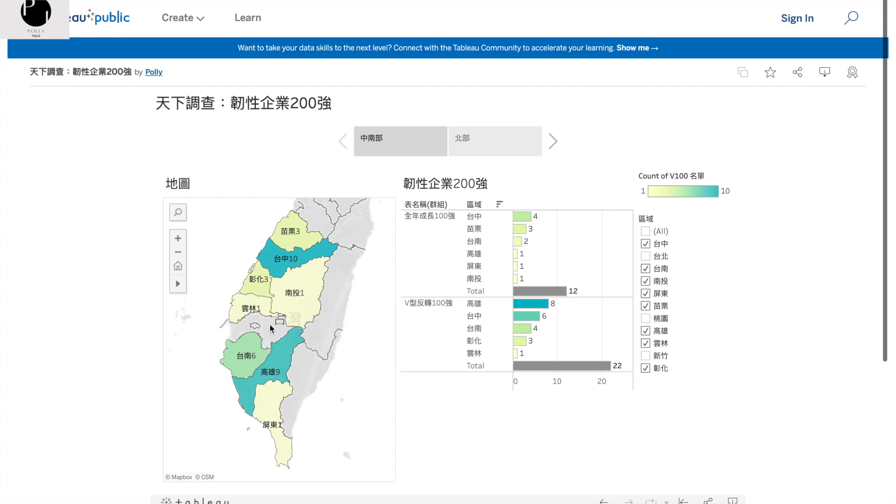
pyautogui.moveTo(278, 260)
pyautogui.moveTo(239, 328)
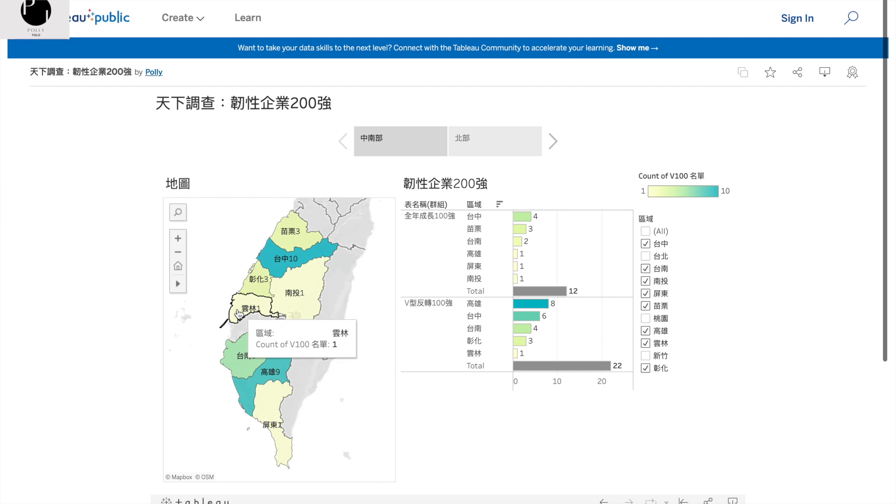
pyautogui.click(239, 314)
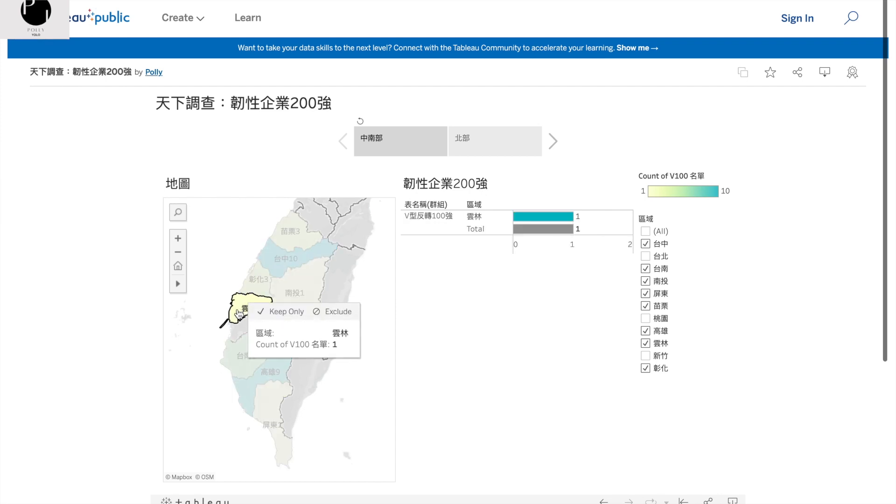
pyautogui.click(239, 314)
pyautogui.moveTo(278, 263)
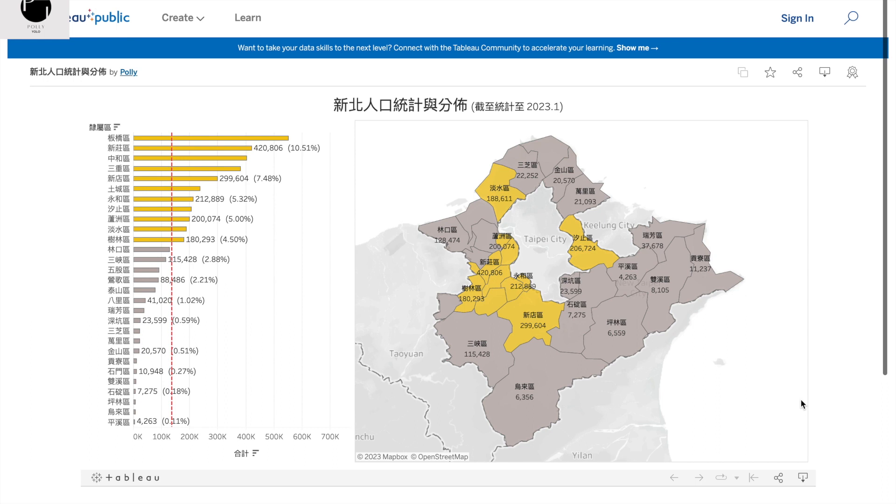
# Inspect the population details of several districts on the 新北人口統計與分佈 map, such as 土城區, 新店區 and 萬里區.
pyautogui.moveTo(508, 375)
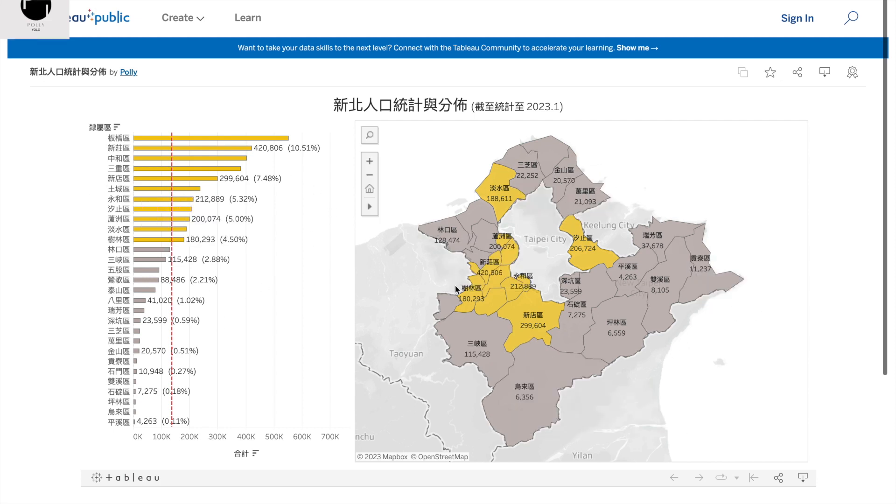
pyautogui.moveTo(516, 320)
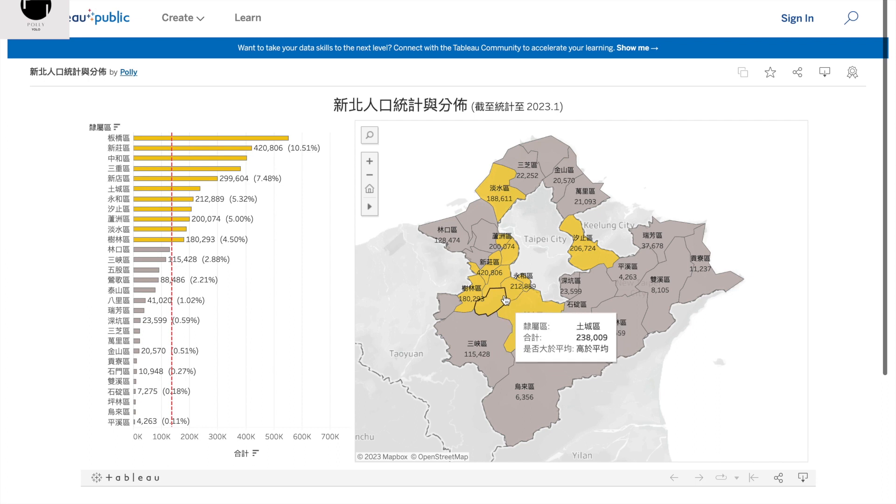
pyautogui.moveTo(509, 219)
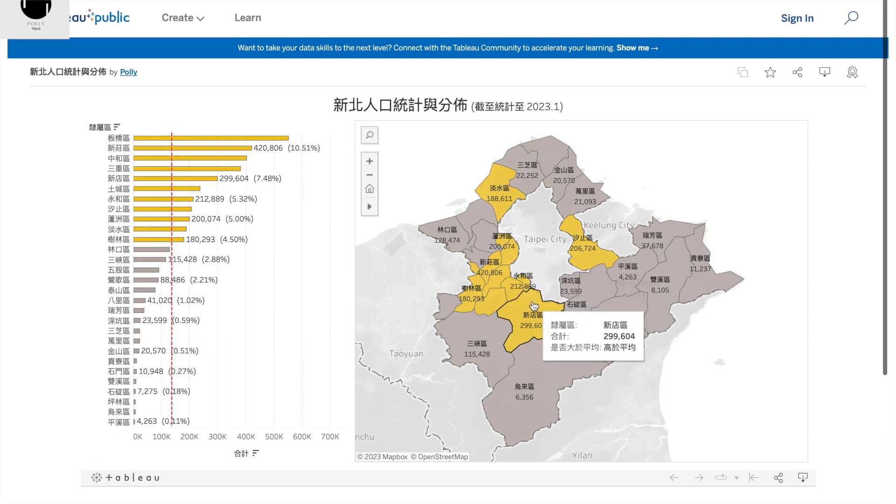
pyautogui.moveTo(505, 276)
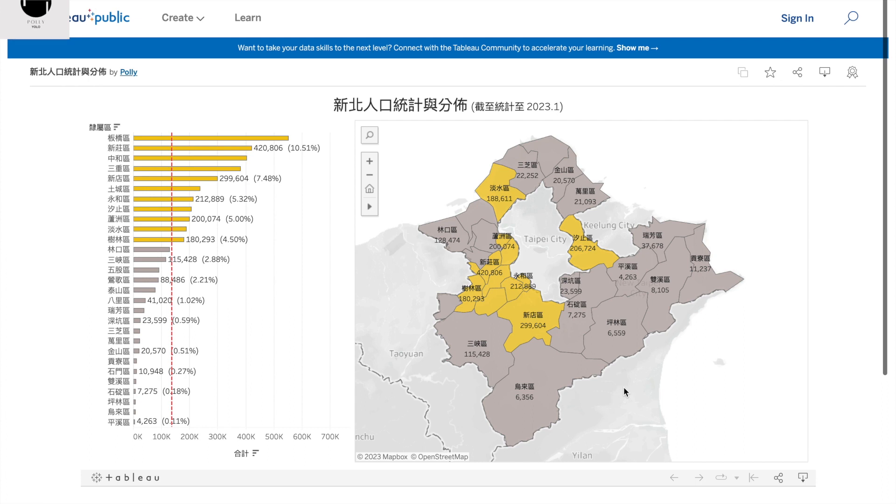
pyautogui.moveTo(586, 195)
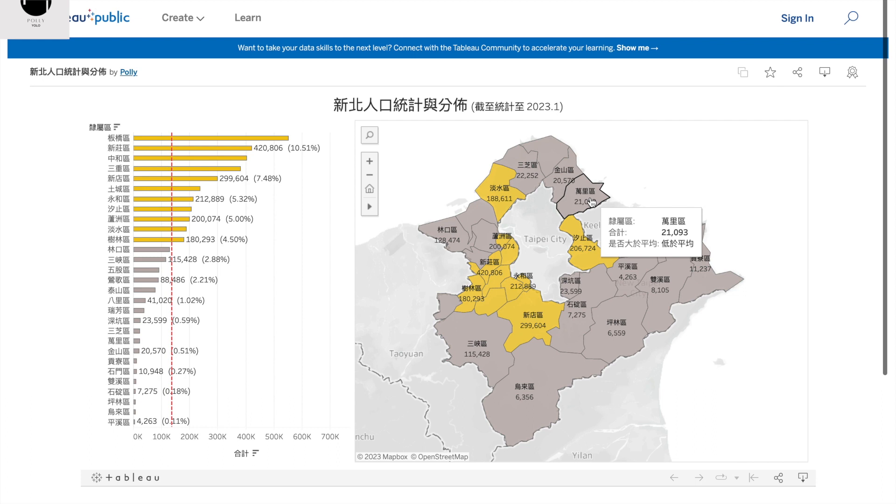
pyautogui.moveTo(621, 326)
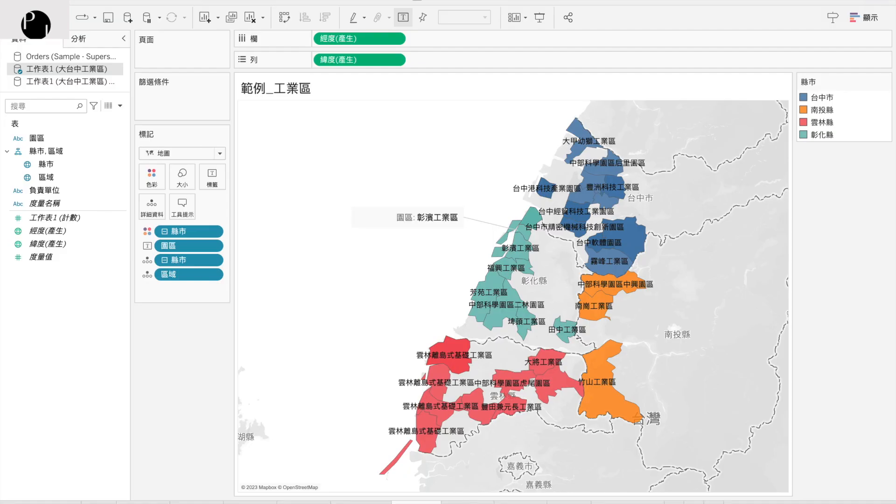
# On the Hands ON_1 sheet, map the State/Province field from the Orders (Sample - Superstore) data source.
pyautogui.click(467, 502)
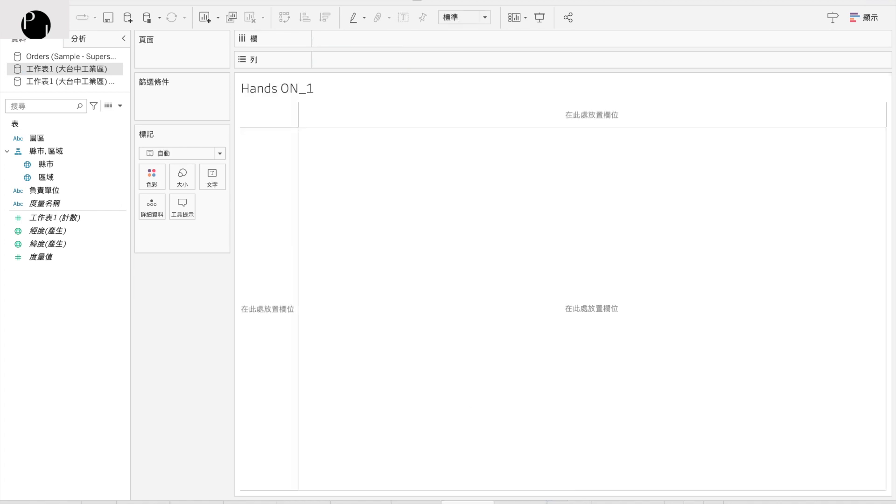
pyautogui.click(88, 57)
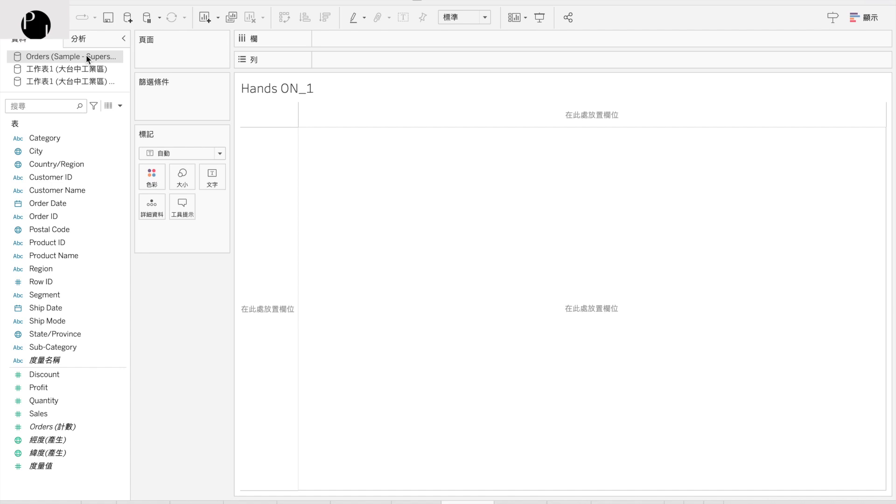
pyautogui.click(19, 152)
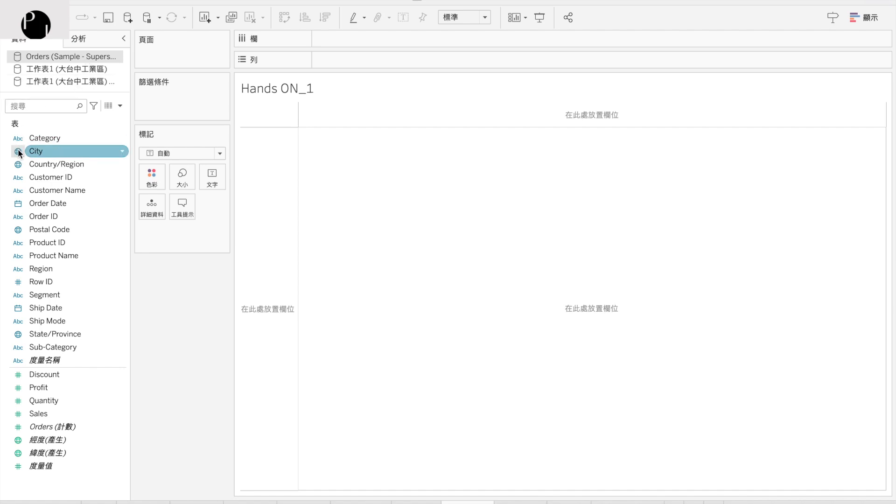
pyautogui.click(18, 166)
pyautogui.click(19, 230)
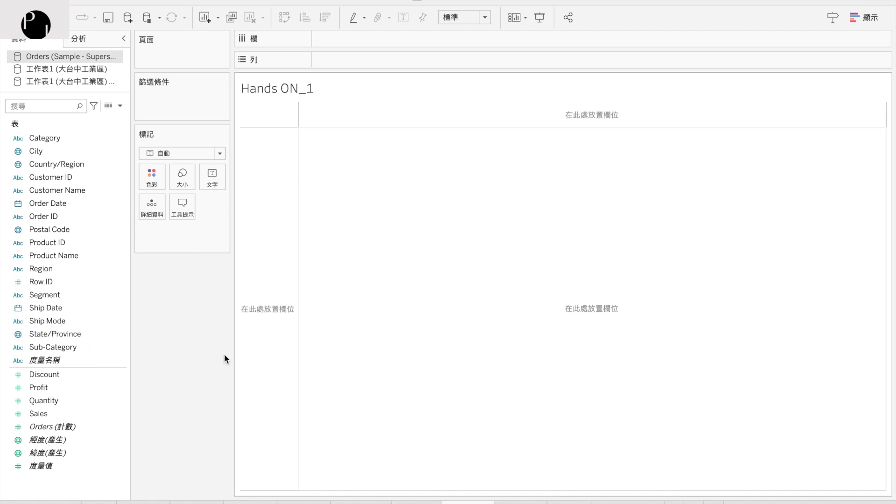
pyautogui.doubleClick(71, 332)
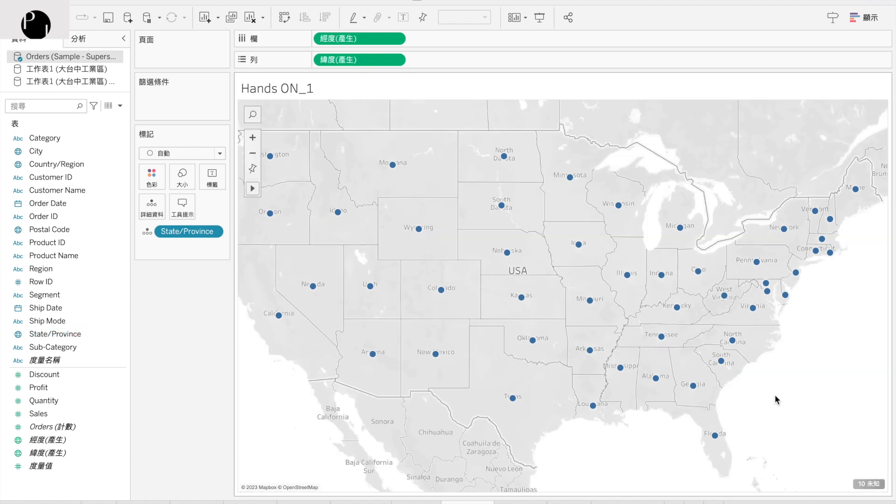
# Examine the location matching for the unknown State/Province values and the fixed country choices, leaving without changes.
pyautogui.click(872, 488)
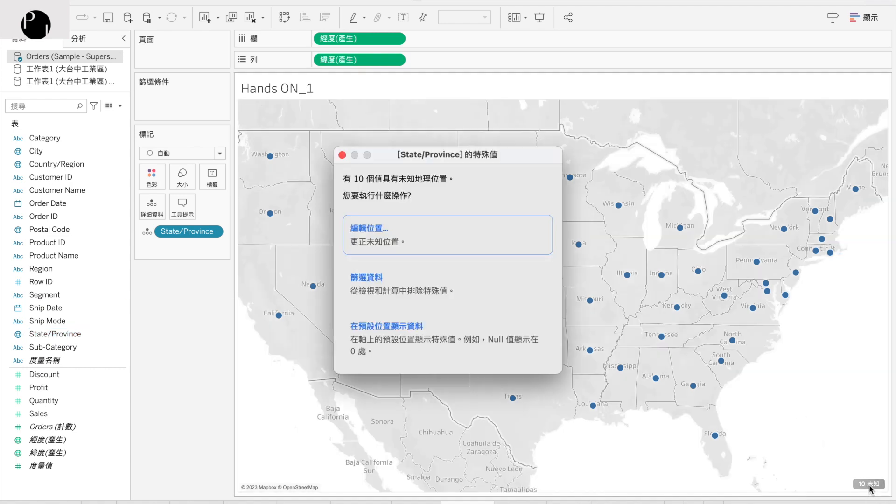
pyautogui.click(391, 226)
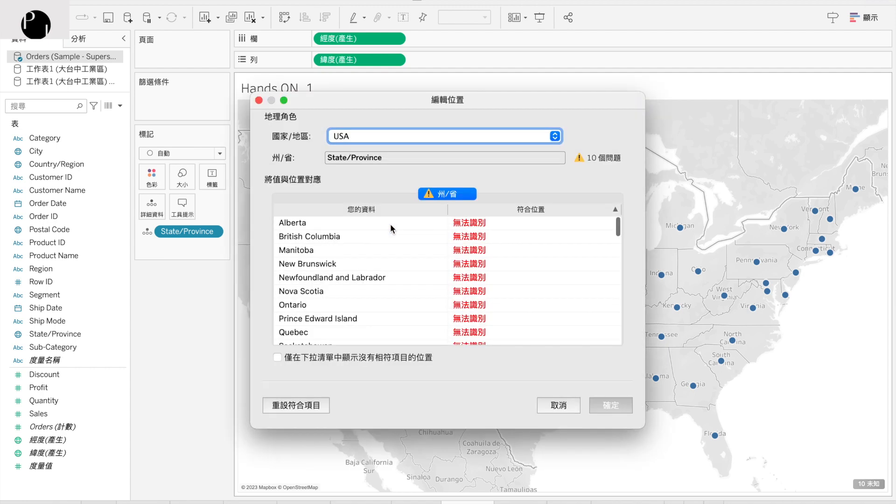
pyautogui.click(435, 135)
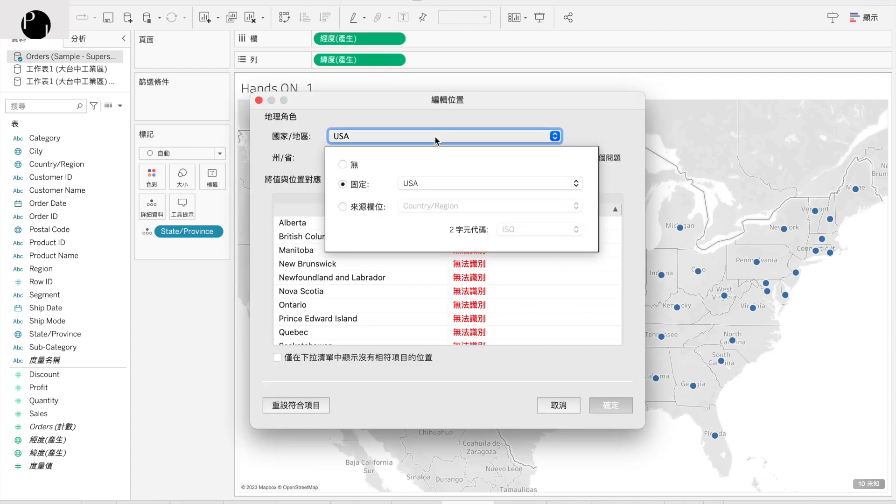
pyautogui.click(444, 188)
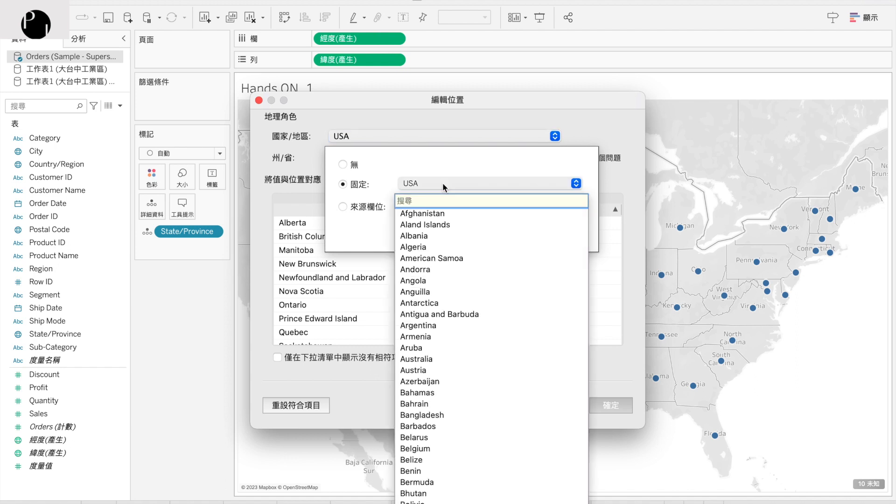
pyautogui.click(589, 169)
pyautogui.click(616, 350)
pyautogui.click(596, 406)
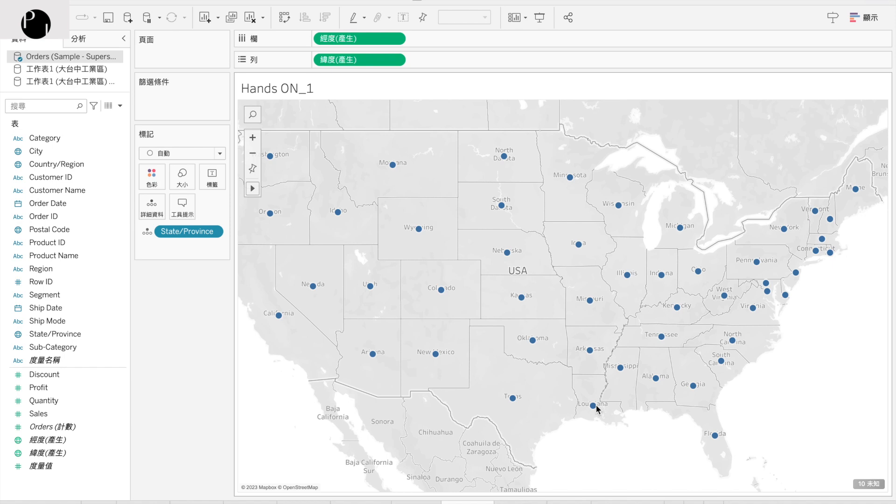
# Open the Hands ON_2 sheet and show the fields of the second 工作表1 (大台中工業區) data source.
pyautogui.click(521, 502)
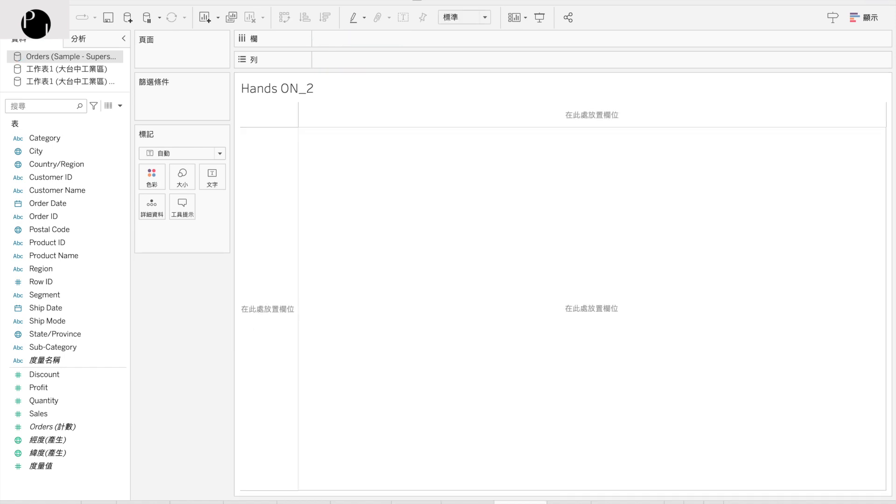
pyautogui.click(75, 83)
pyautogui.click(45, 151)
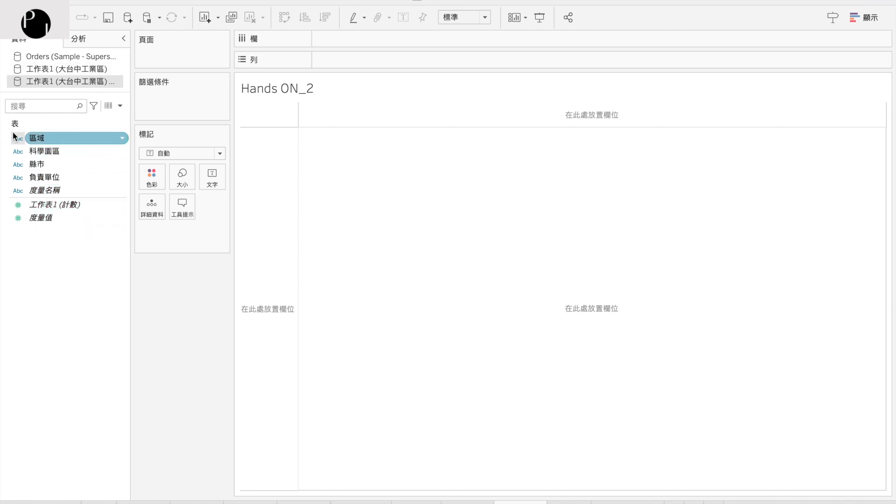
# Switch back to the Orders data source and look through the options available for the State/Province field.
pyautogui.click(56, 58)
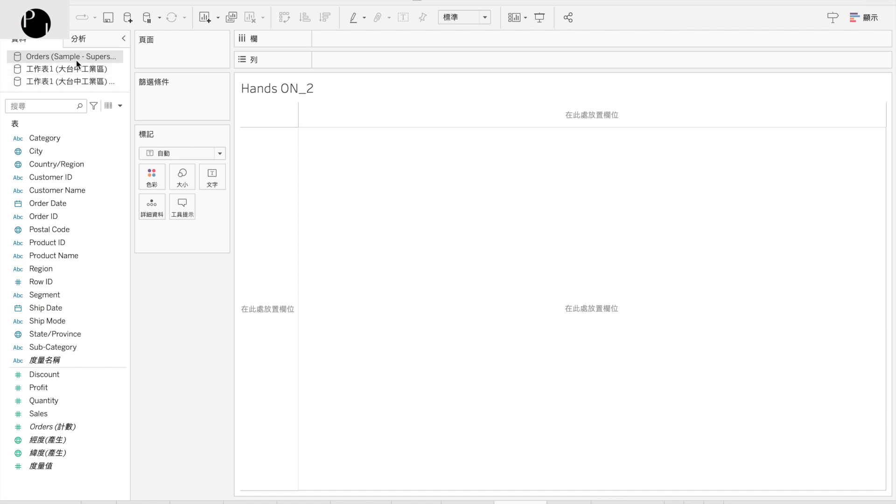
pyautogui.click(123, 334)
pyautogui.moveTo(189, 251)
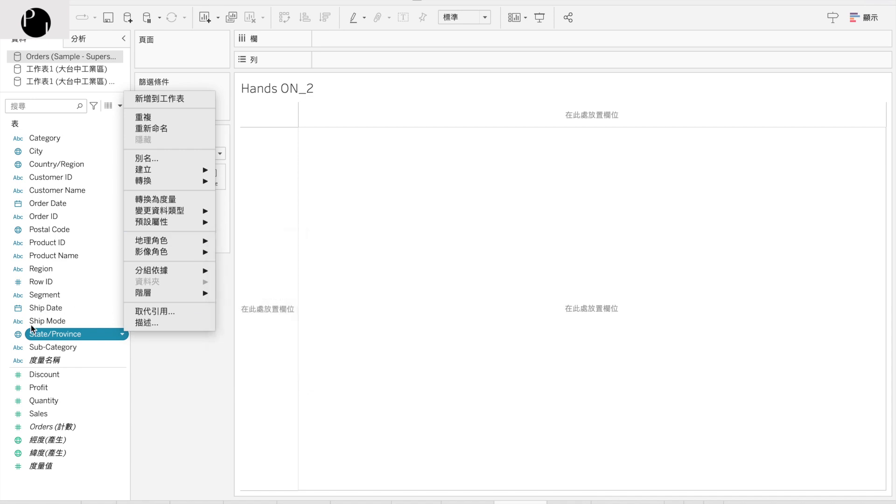
pyautogui.click(167, 363)
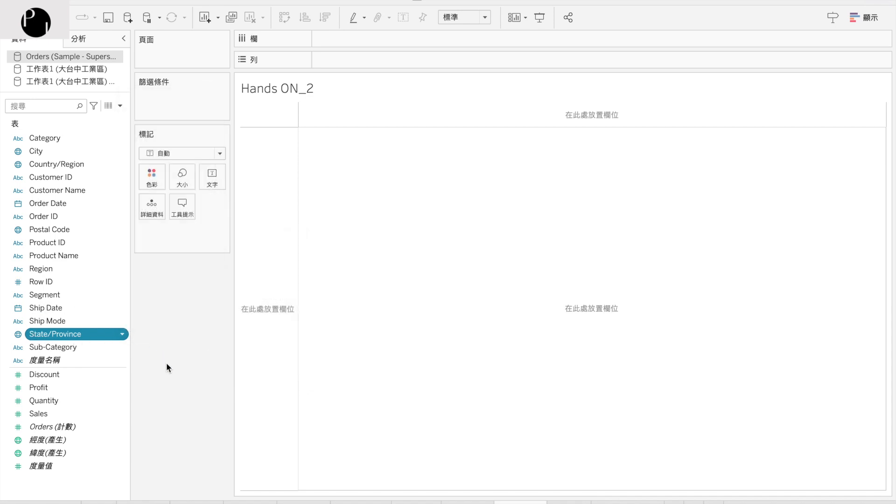
# View the underlying Orders data across to the State/Province column, and close the data view.
pyautogui.click(112, 106)
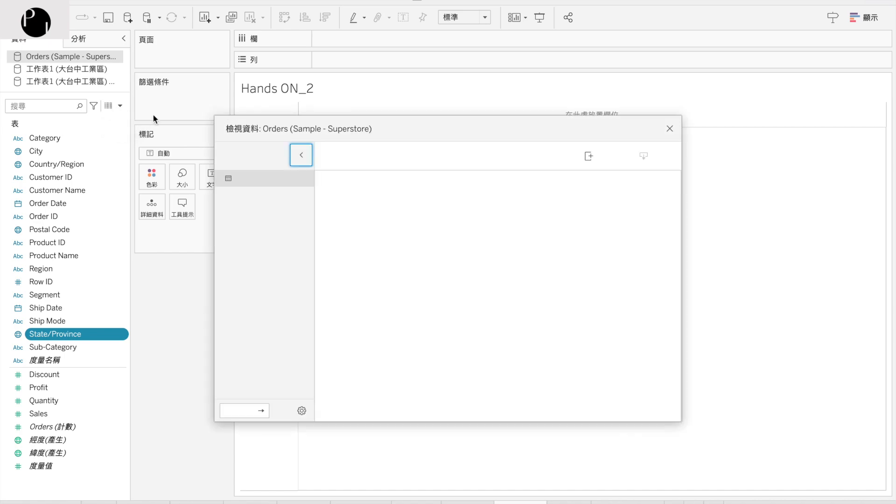
pyautogui.hscroll(10, 583, 291)
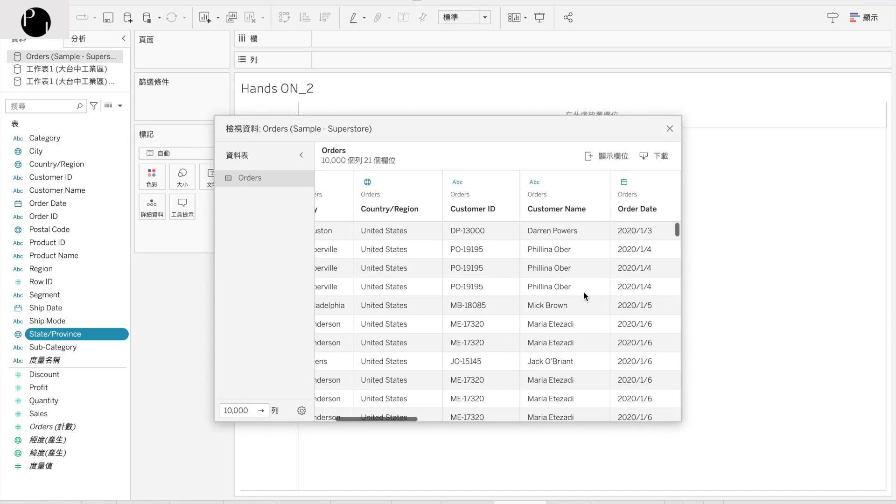
pyautogui.hscroll(10, 584, 291)
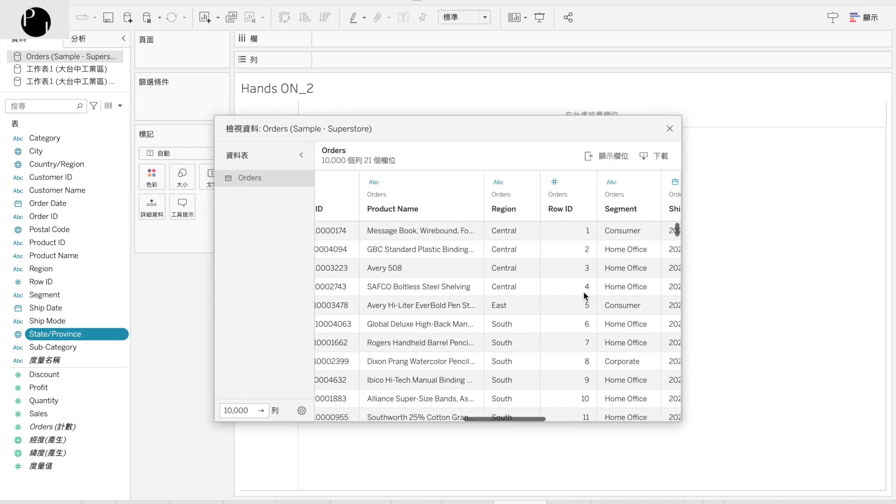
pyautogui.hscroll(5, 583, 292)
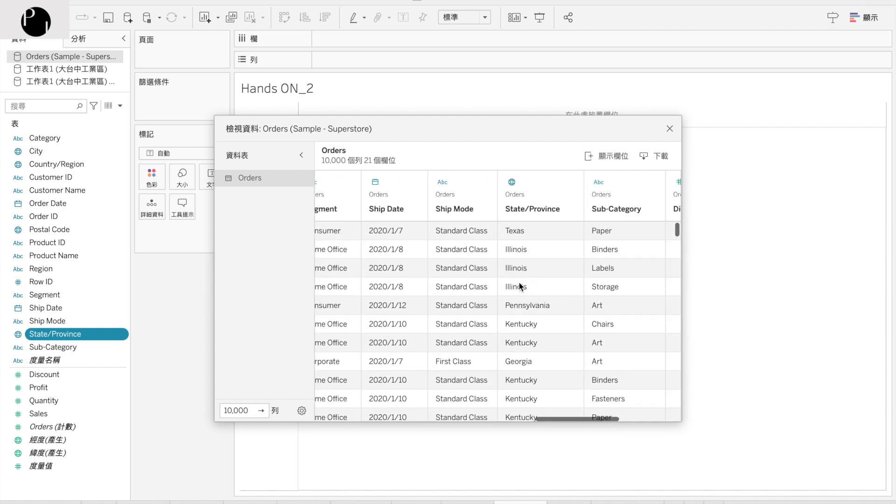
pyautogui.click(670, 128)
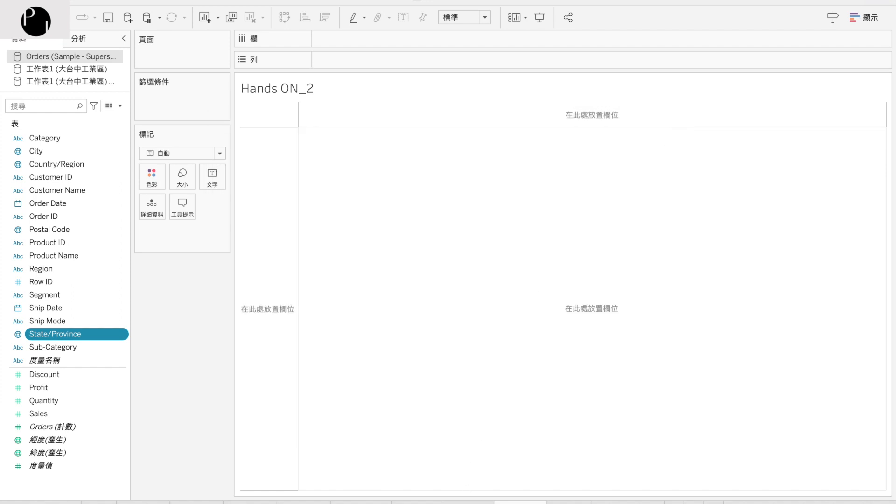
# On the Hands ON_1 sheet, change the State/Province marks to filled map (地圖) and colour them by Sales.
pyautogui.click(467, 503)
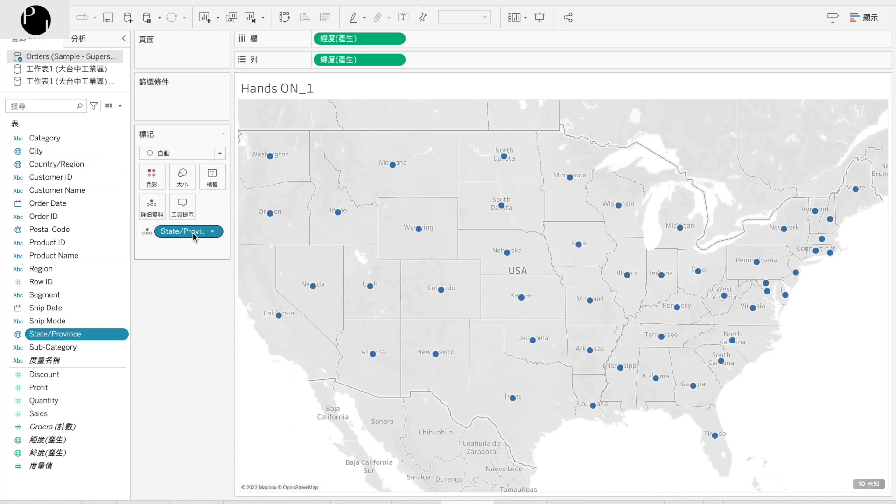
pyautogui.click(220, 153)
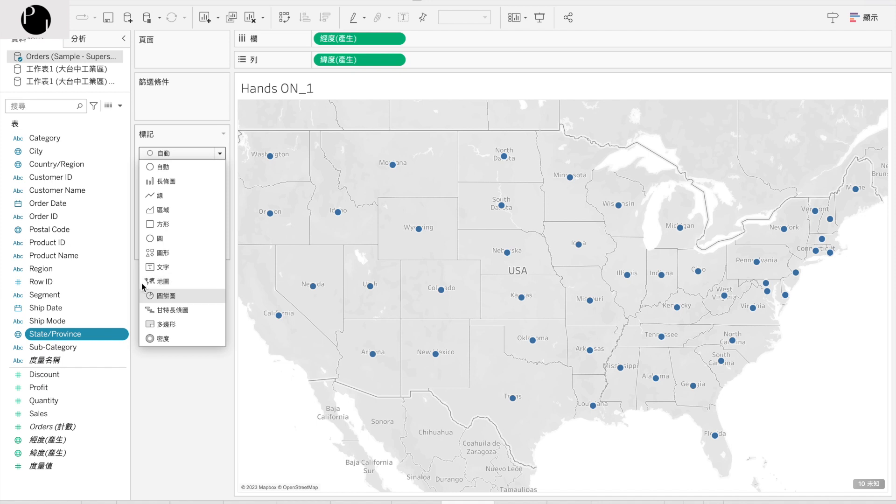
pyautogui.click(166, 282)
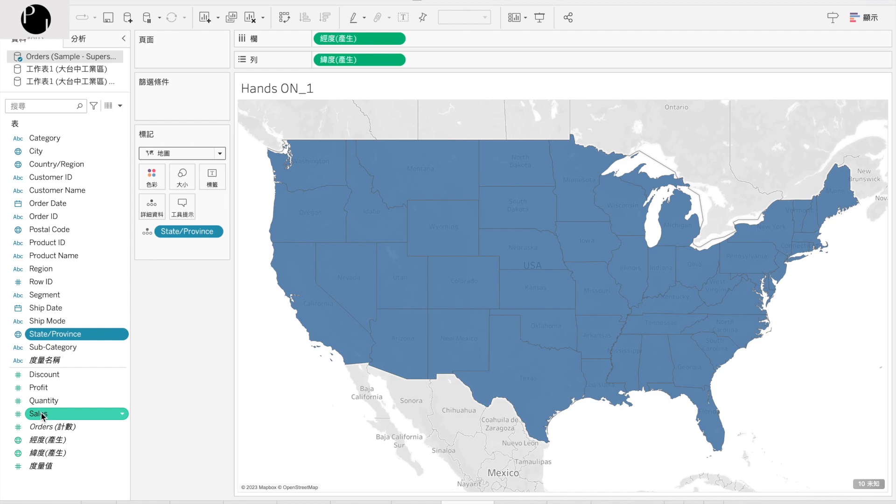
pyautogui.moveTo(42, 416); pyautogui.dragTo(148, 183)
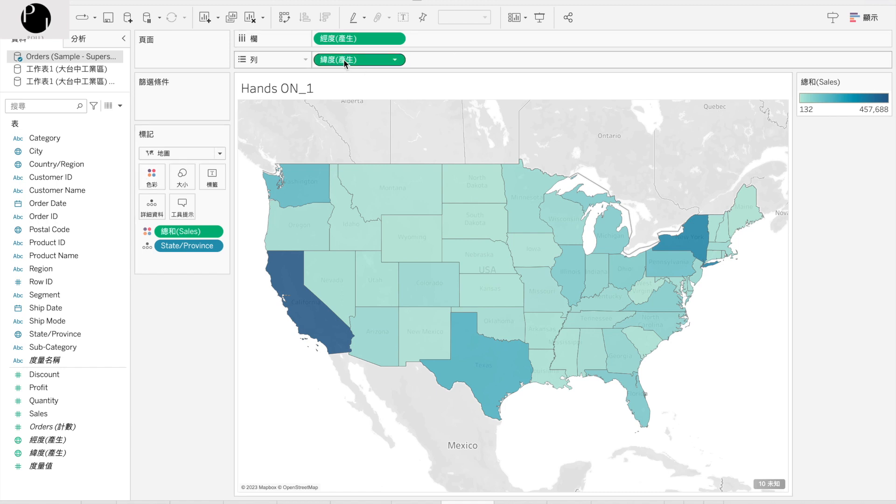
# Duplicate the generated latitude on Rows and make the second layer circles (圓) sized by Profit.
pyautogui.moveTo(344, 60); pyautogui.dragTo(456, 60)
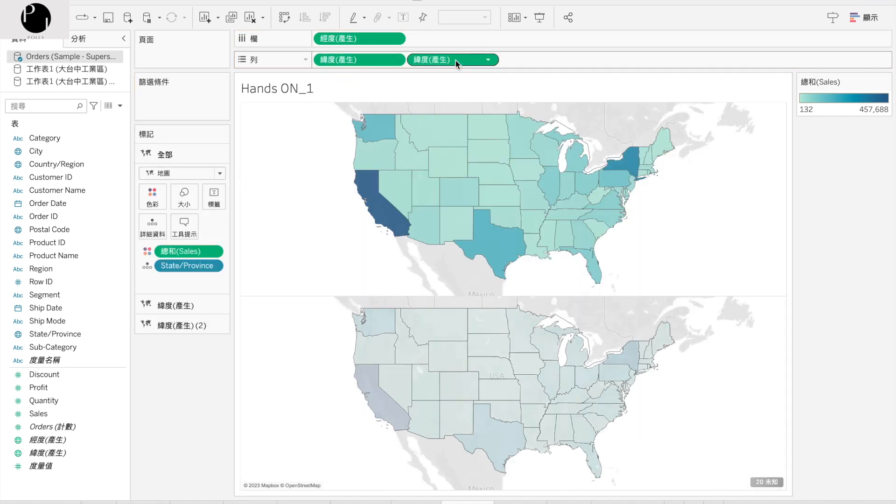
pyautogui.click(185, 326)
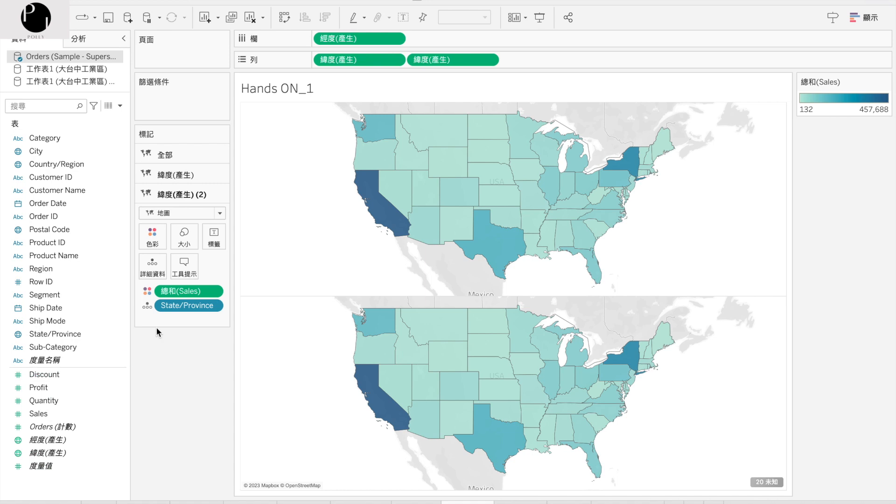
pyautogui.click(38, 389)
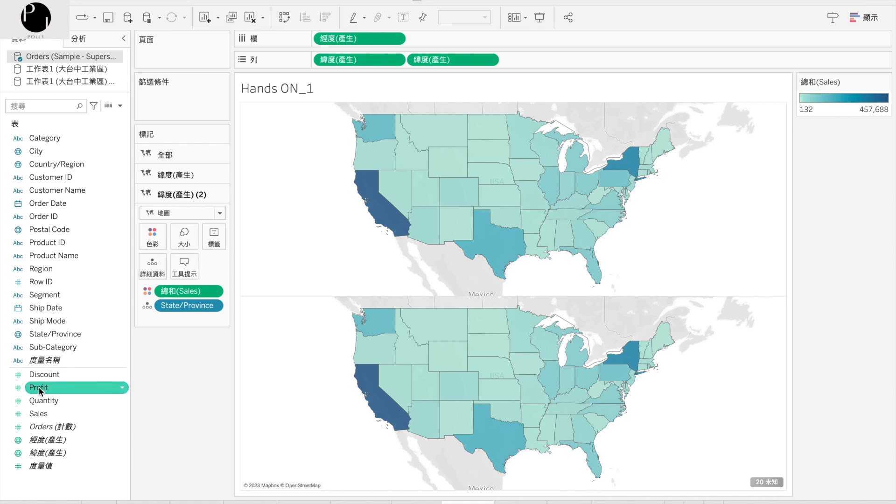
pyautogui.moveTo(38, 387); pyautogui.dragTo(178, 237)
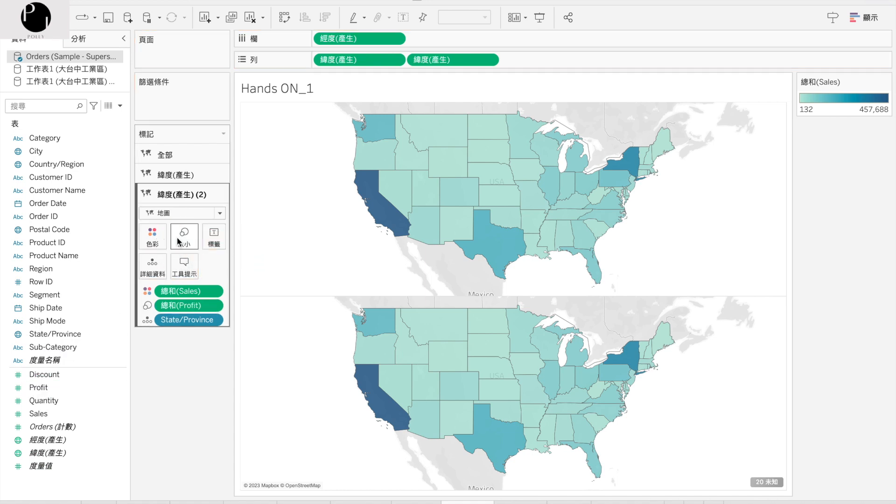
pyautogui.click(187, 211)
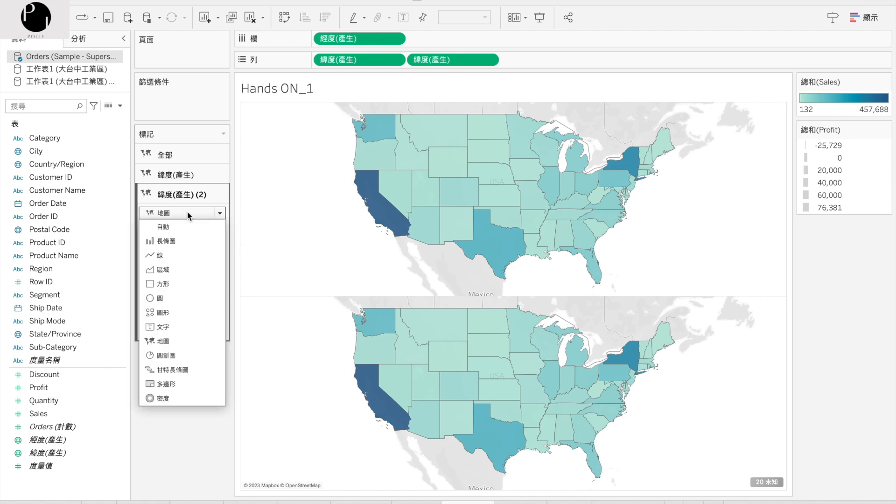
pyautogui.click(169, 298)
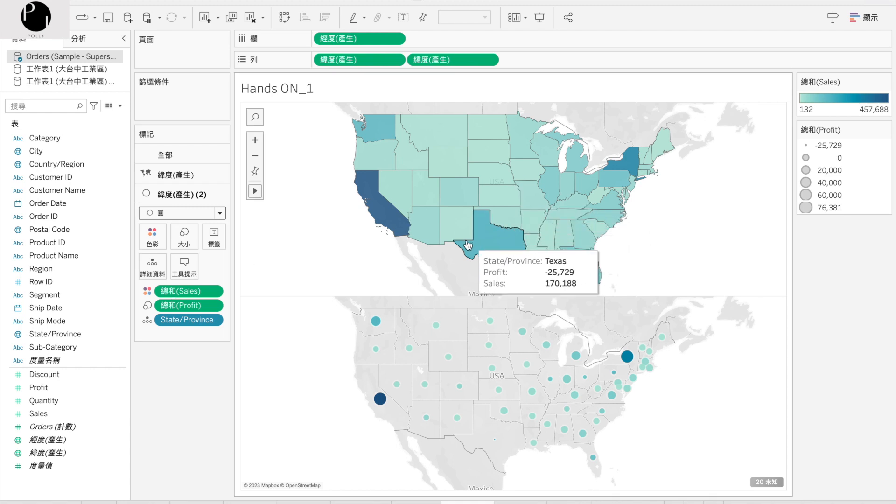
# Remove Sales from the circle layer and colour its marks by Profit instead of sizing them.
pyautogui.click(180, 291)
pyautogui.moveTo(179, 291); pyautogui.dragTo(175, 384)
pyautogui.moveTo(186, 291); pyautogui.dragTo(156, 244)
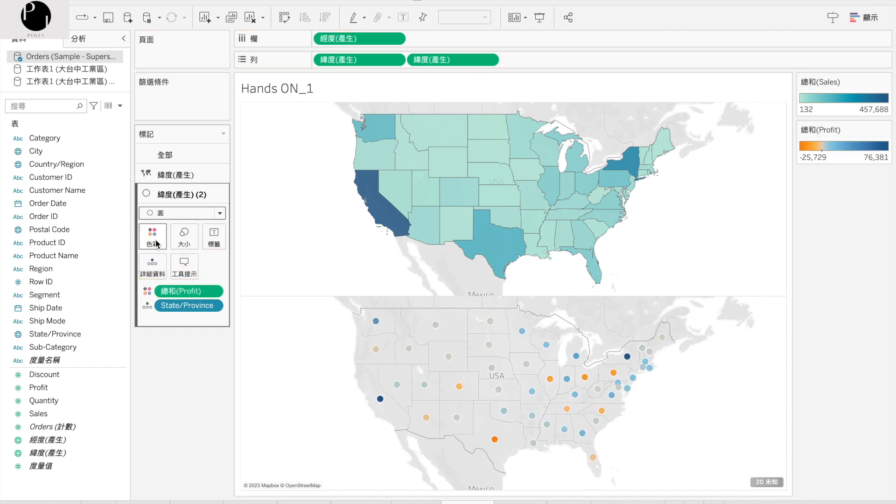
# Combine the two latitude maps into one dual-axis map and enlarge the Profit circles.
pyautogui.click(491, 62)
pyautogui.click(467, 160)
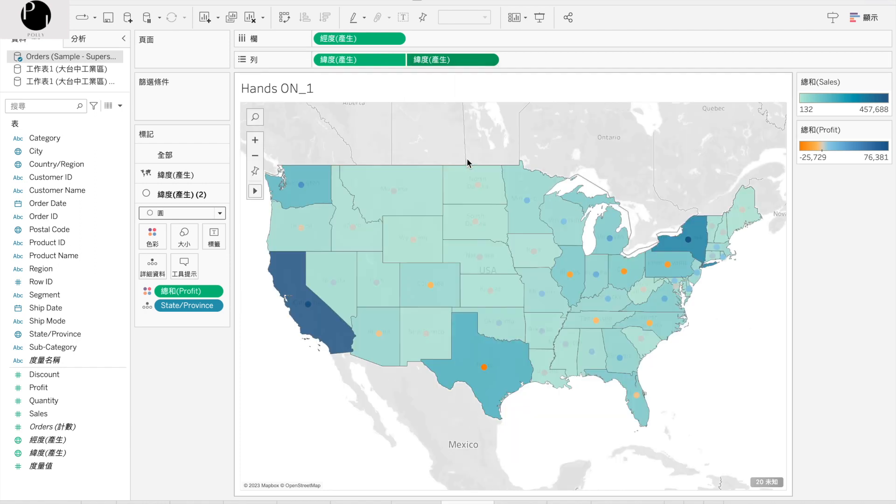
pyautogui.click(192, 231)
pyautogui.moveTo(206, 267); pyautogui.dragTo(240, 265)
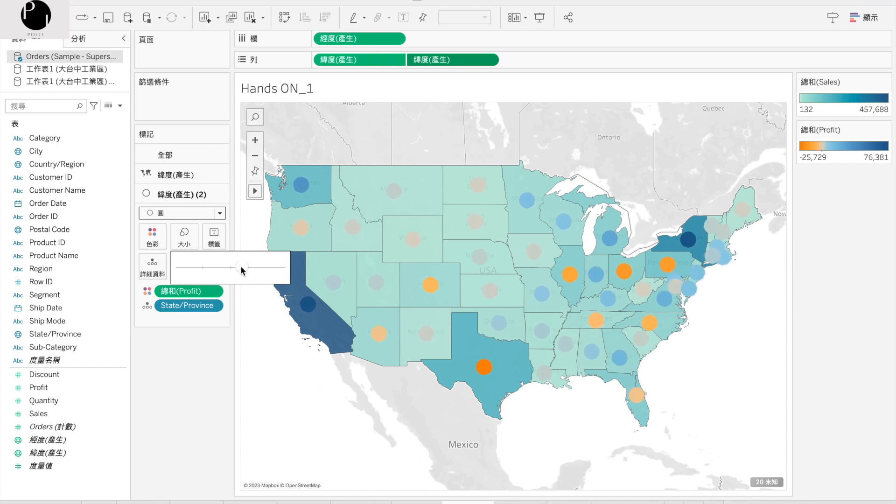
# Switch Profit from colour to size on the circle layer and reduce the overall circle size.
pyautogui.moveTo(171, 296); pyautogui.dragTo(184, 239)
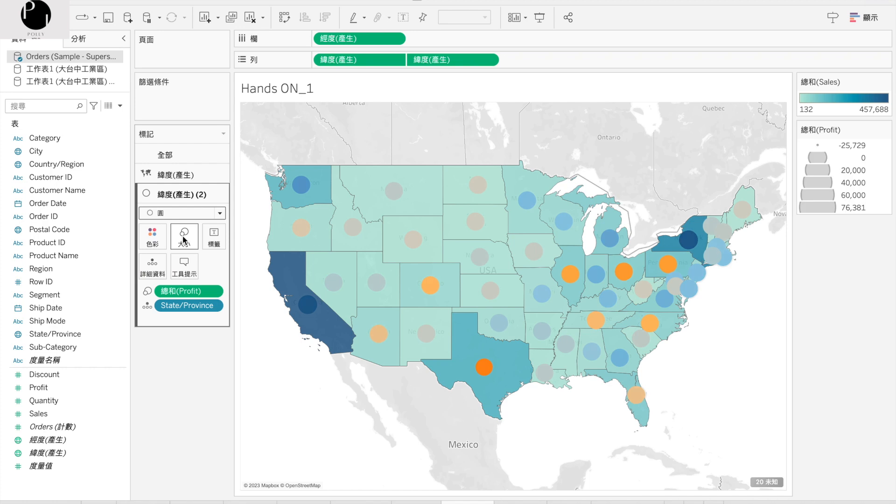
pyautogui.click(182, 247)
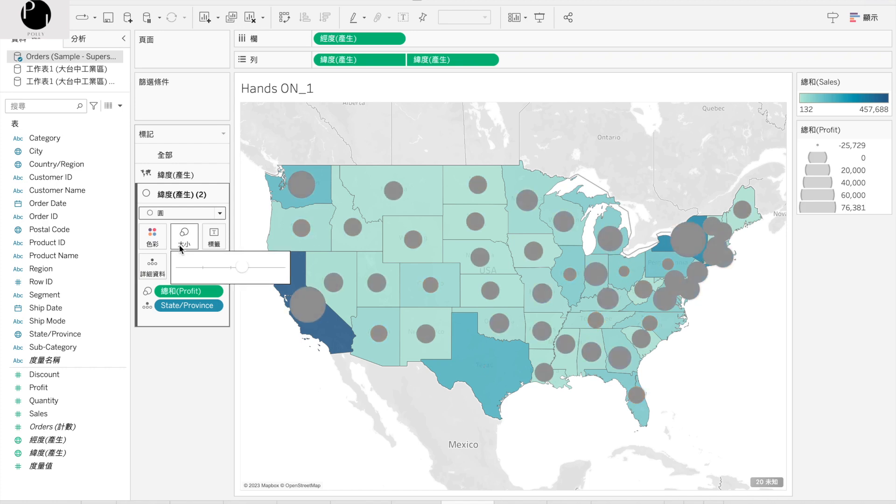
pyautogui.click(210, 267)
pyautogui.click(208, 415)
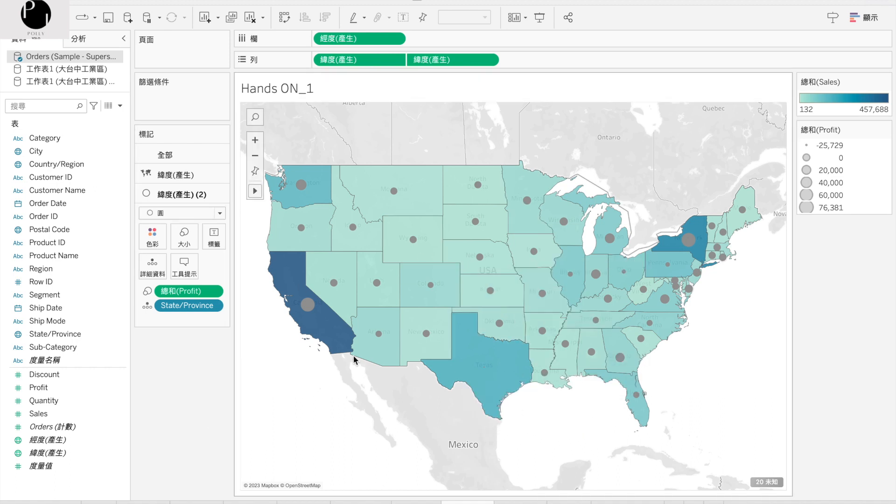
# On the Hands ON_2 sheet, examine the underlying data of the second 工作表1 (大台中工業區) source, including the 縣市 column, and close the data view.
pyautogui.moveTo(321, 342)
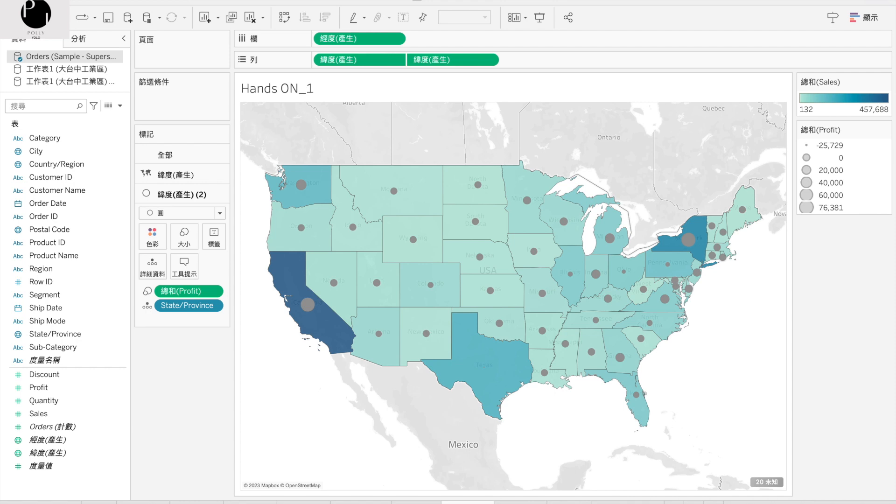
pyautogui.hotkey('ctrl', 'm')
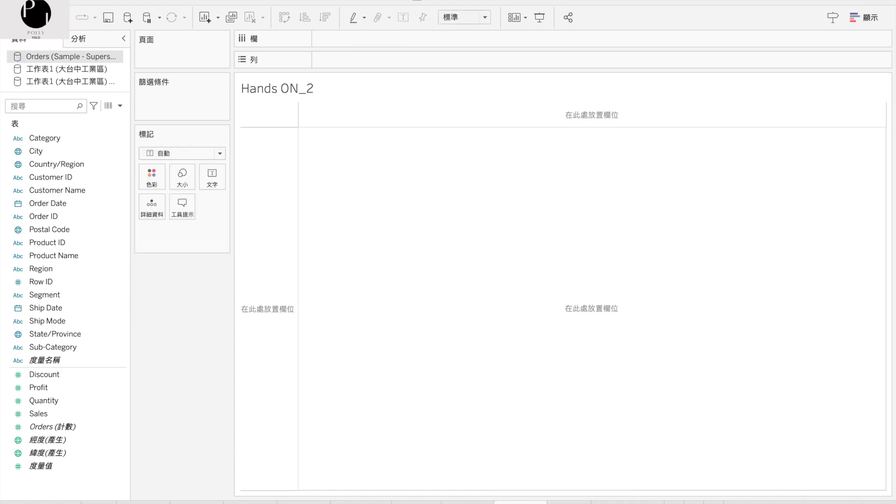
pyautogui.click(57, 82)
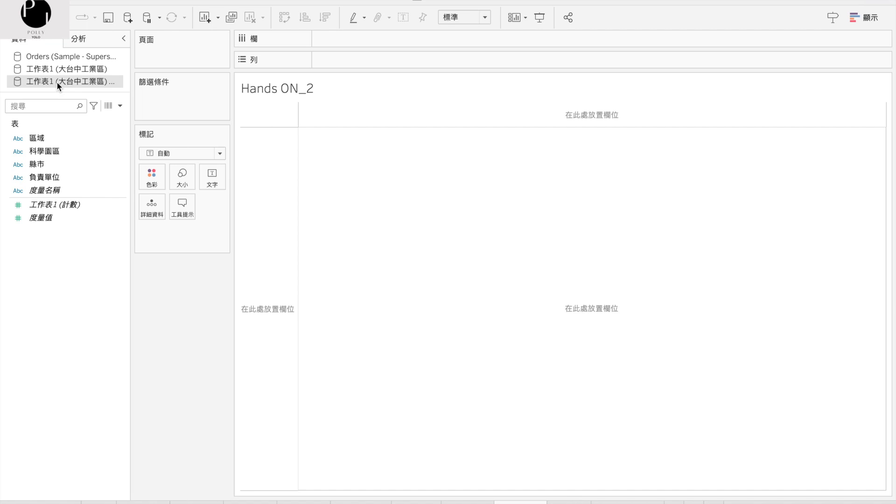
pyautogui.click(108, 105)
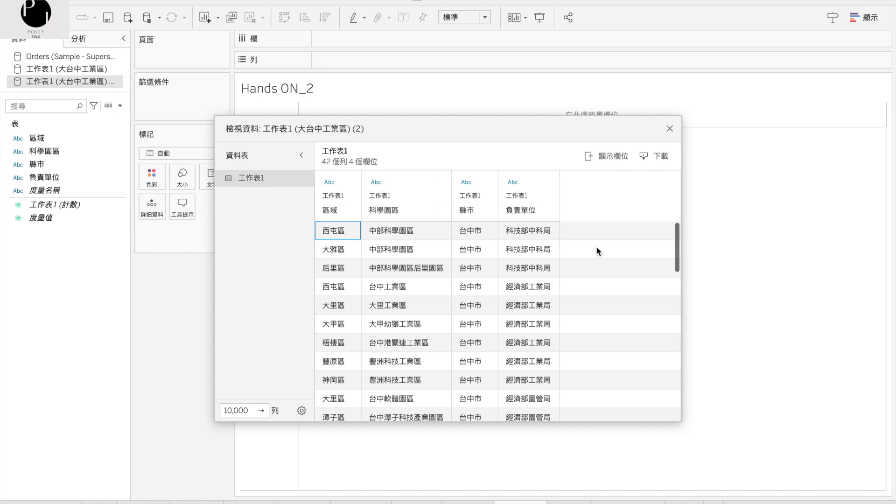
pyautogui.moveTo(682, 255); pyautogui.dragTo(827, 256)
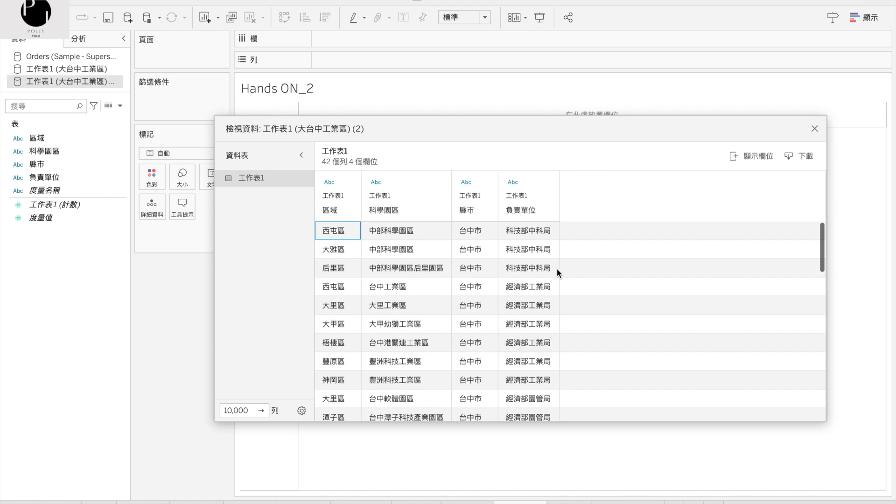
pyautogui.scroll(-3, 514, 358)
pyautogui.scroll(3, 514, 359)
pyautogui.moveTo(482, 197)
pyautogui.mouseDown()
pyautogui.moveTo(387, 193)
pyautogui.moveTo(484, 213)
pyautogui.mouseUp()
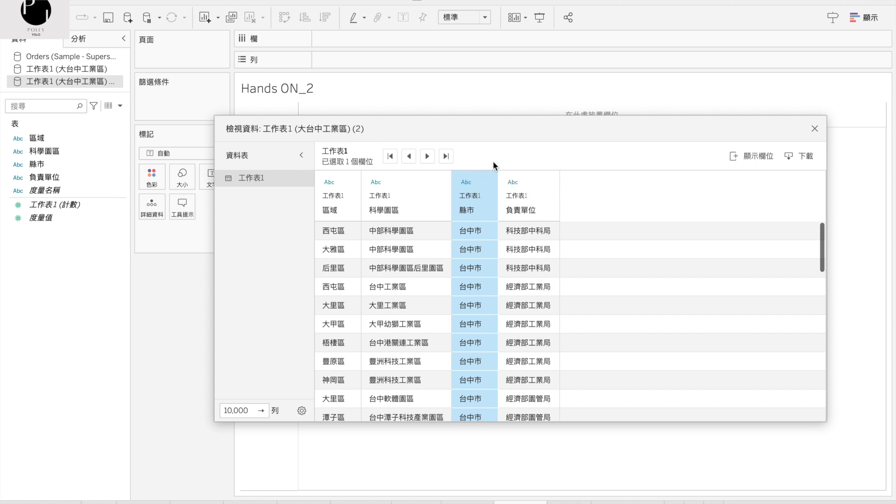
pyautogui.click(815, 129)
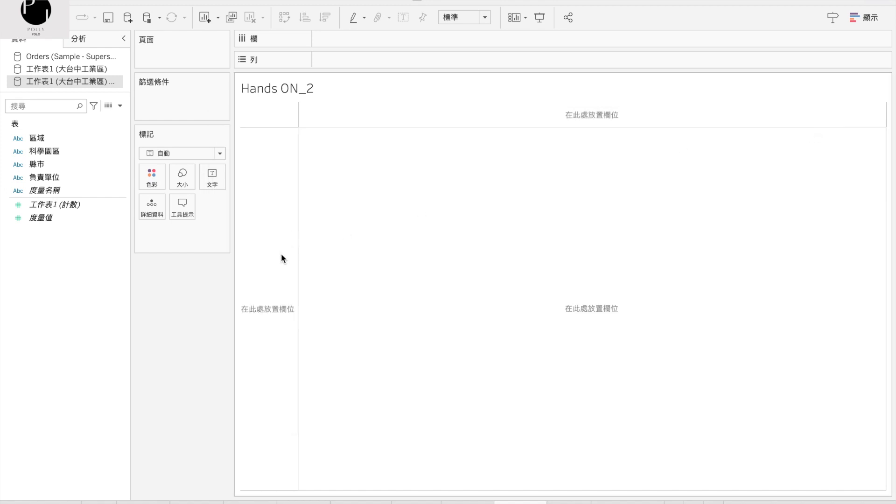
# Open the dashboard with the Tableau help page and read its table of geographic roles, from City to 郡/縣.
pyautogui.click(628, 502)
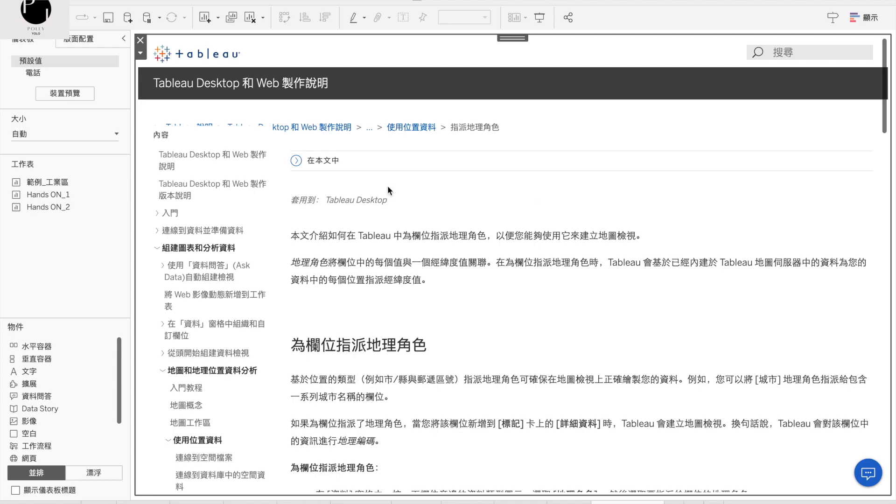
pyautogui.scroll(-1, 524, 327)
pyautogui.scroll(-15, 523, 359)
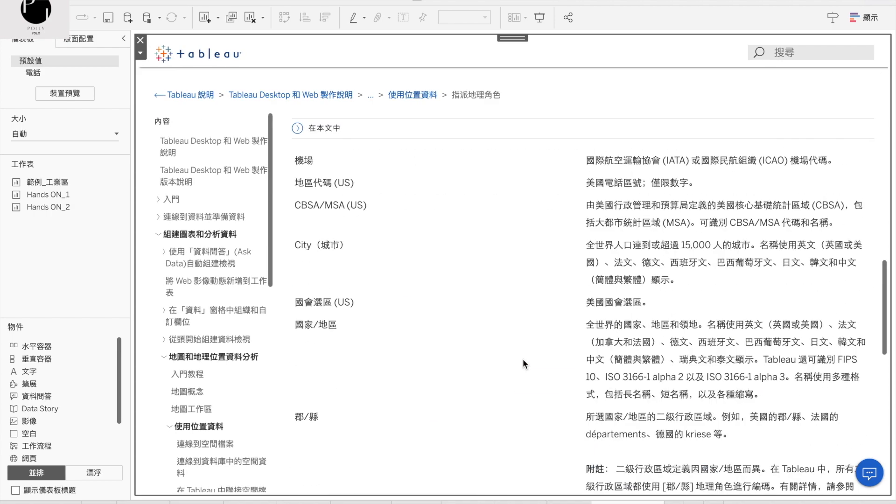
pyautogui.scroll(1, 523, 362)
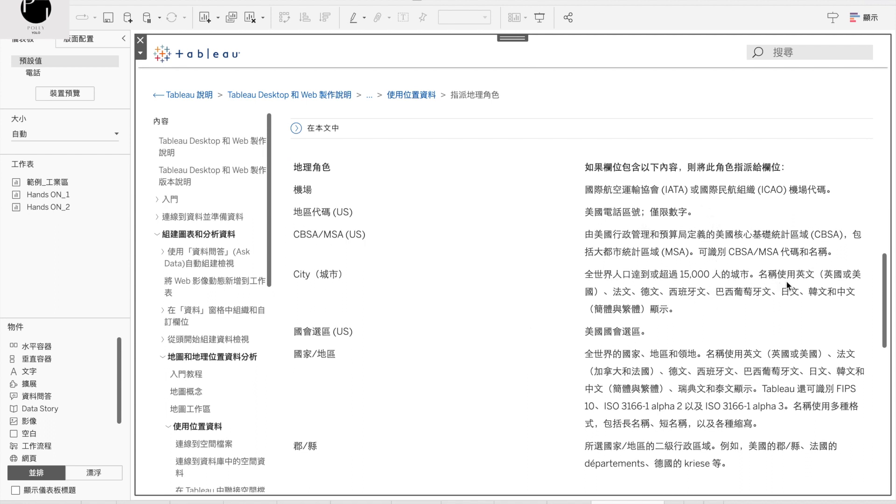
pyautogui.scroll(-1, 806, 316)
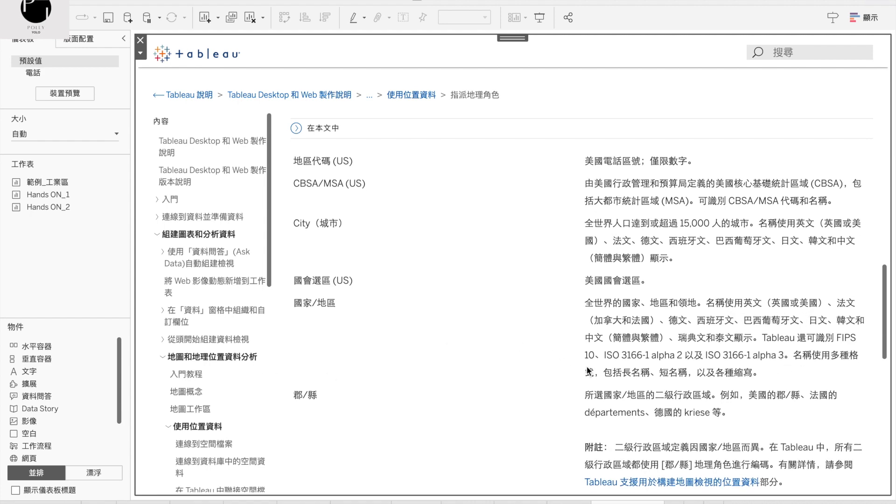
pyautogui.scroll(-1, 658, 375)
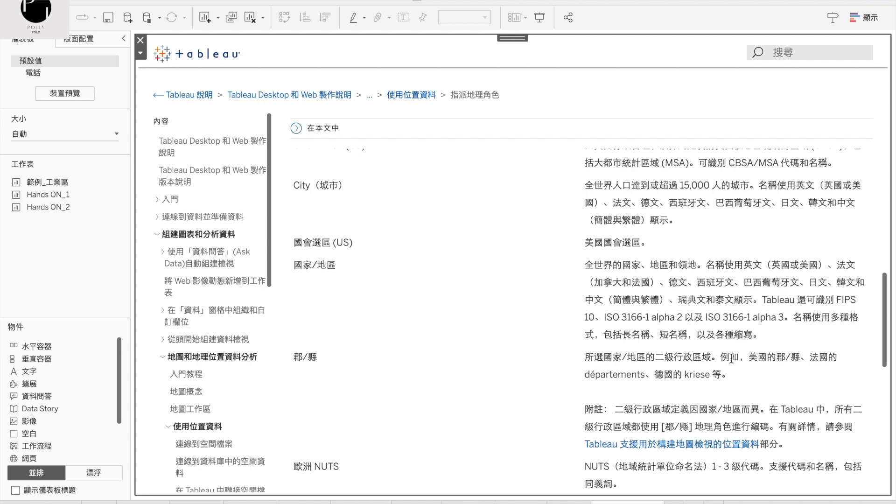
pyautogui.scroll(-1, 729, 359)
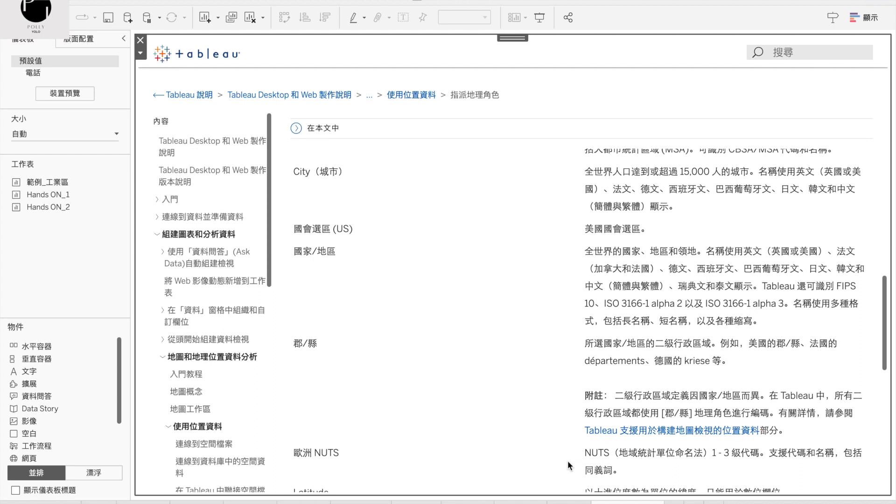
# Return to the Hands ON_2 sheet and assign the 郡/縣 geographic role to the 縣市 field.
pyautogui.moveTo(521, 503)
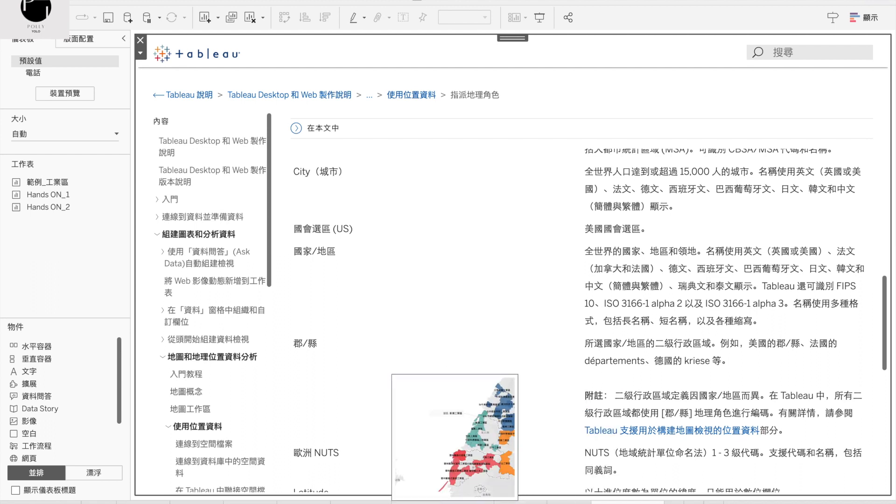
pyautogui.click(521, 503)
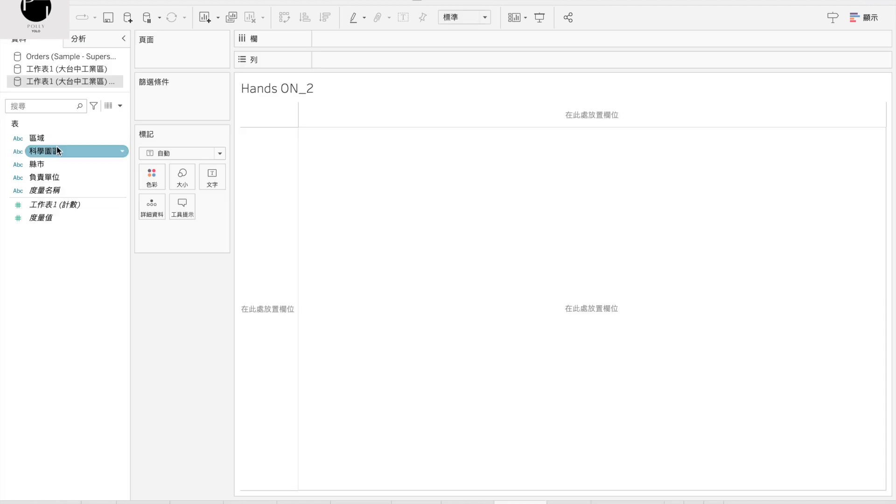
pyautogui.click(123, 163)
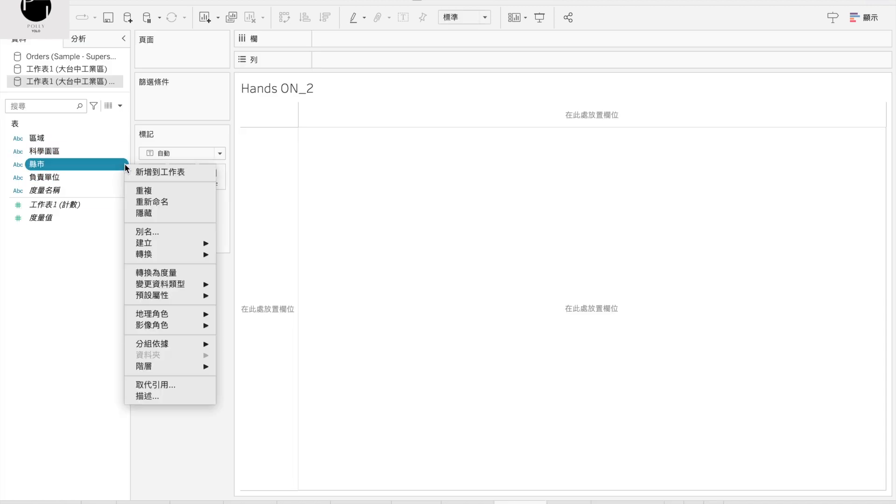
pyautogui.moveTo(175, 349)
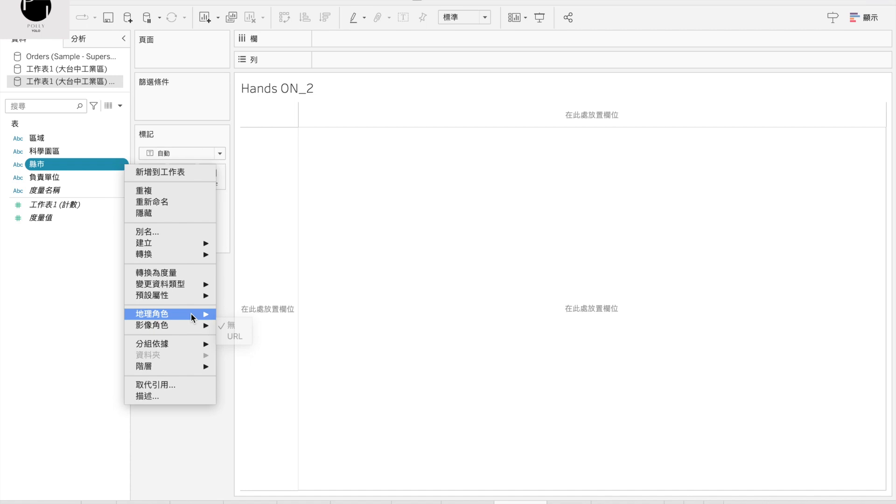
pyautogui.moveTo(194, 315)
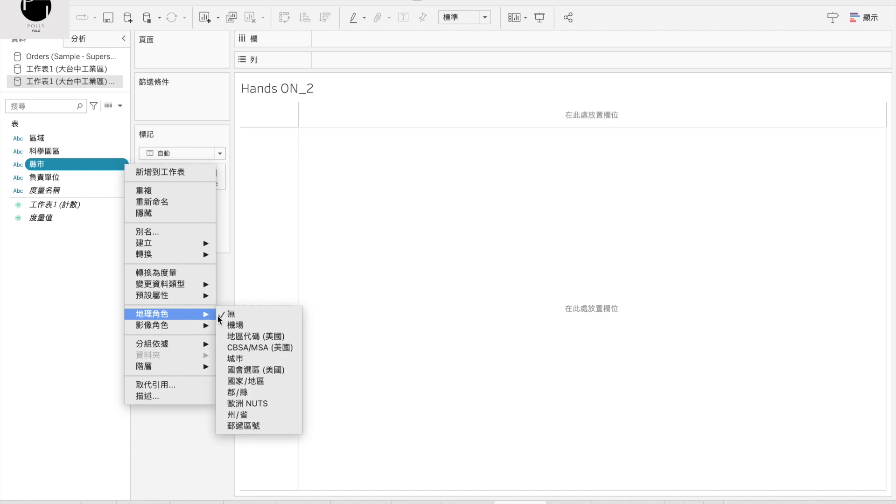
pyautogui.click(252, 392)
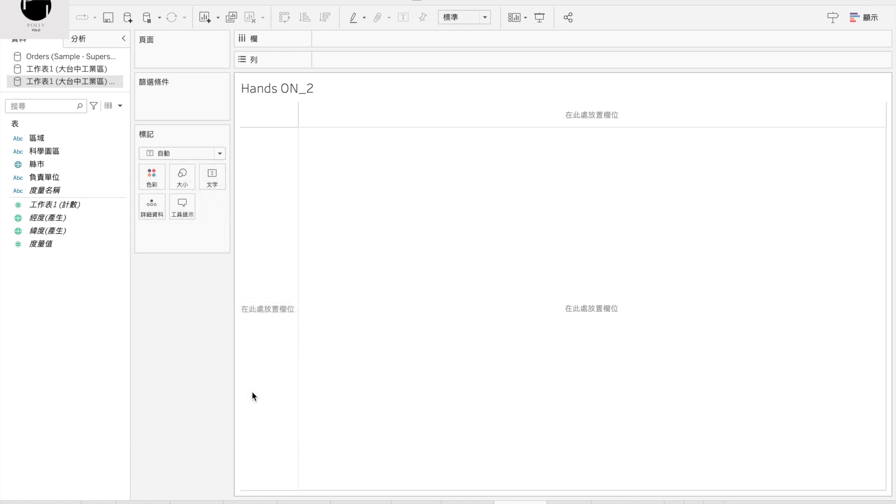
# Plot the 縣市 field on the map and review its unknown locations in the location editor without changing them.
pyautogui.doubleClick(55, 160)
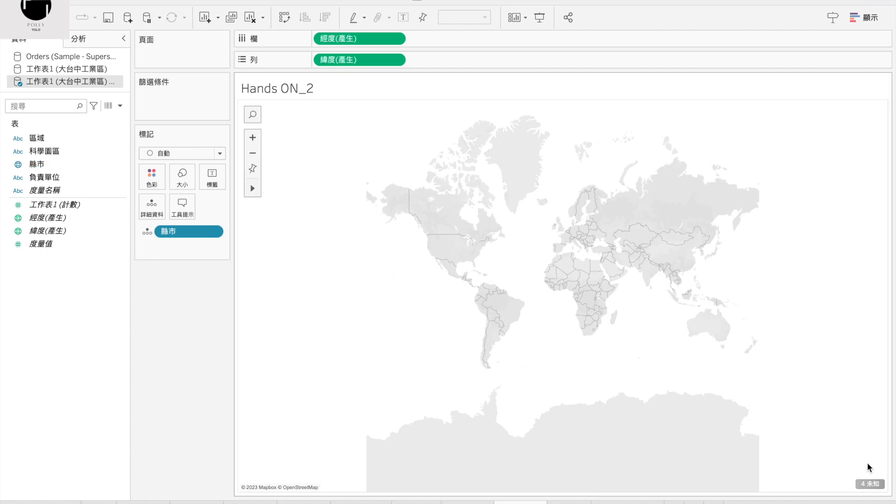
pyautogui.click(871, 486)
pyautogui.click(456, 224)
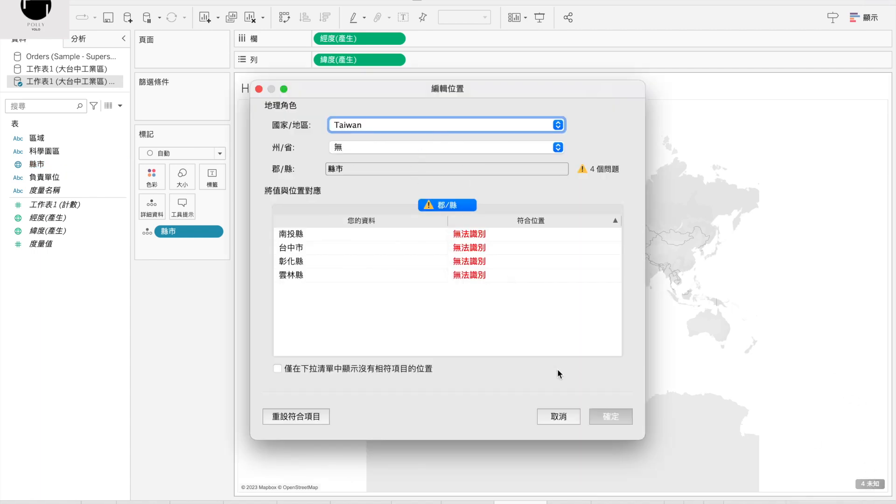
pyautogui.click(558, 417)
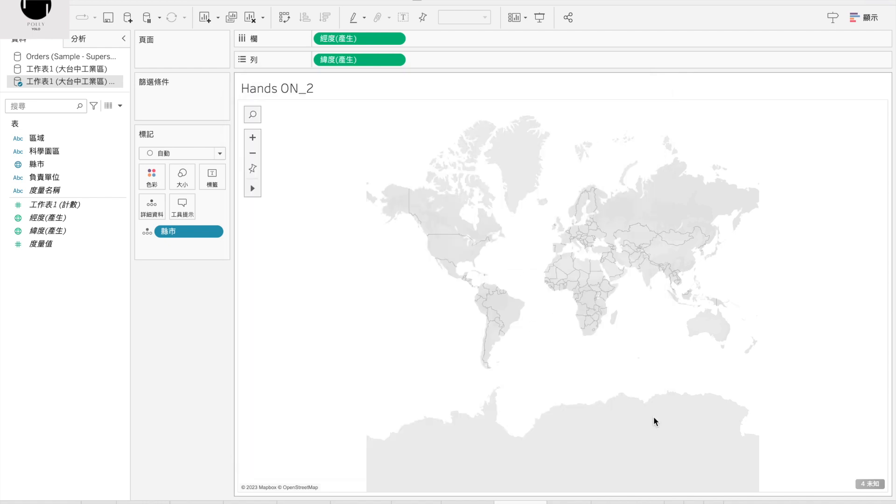
pyautogui.click(873, 485)
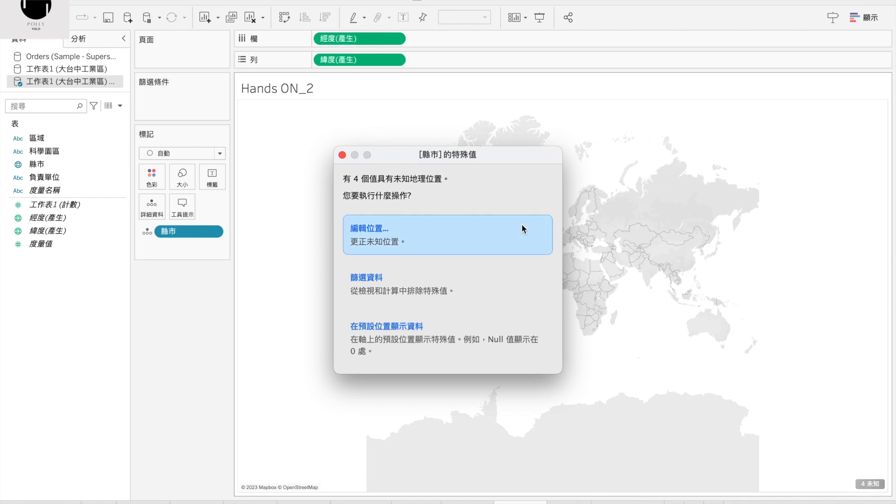
pyautogui.click(498, 233)
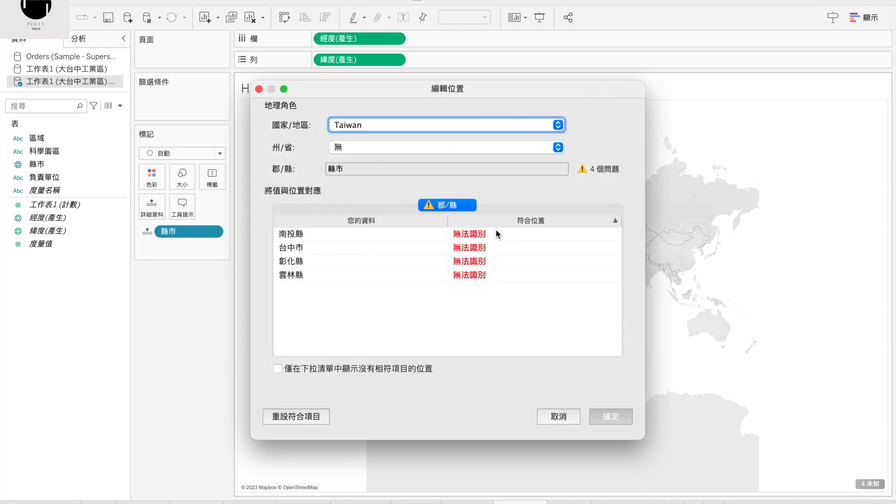
pyautogui.click(555, 417)
# Change the geographic role of the 縣市 field to 州/省 and check the role list again.
pyautogui.rightClick(124, 165)
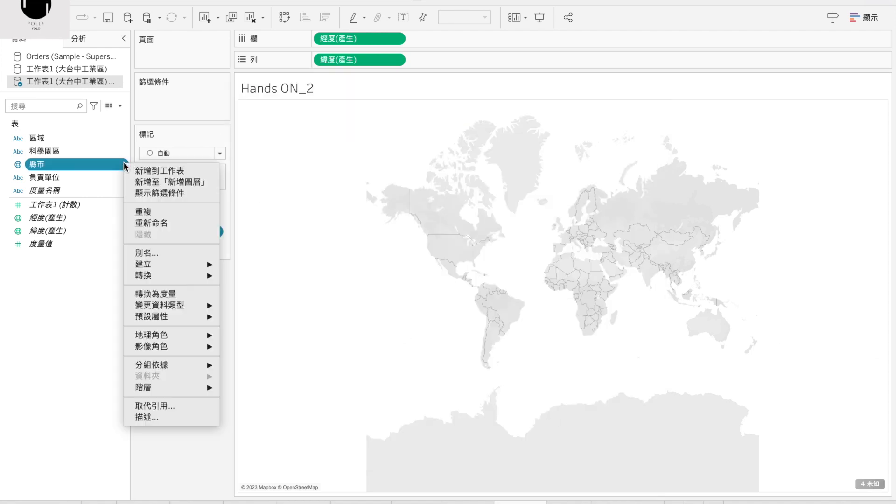
pyautogui.moveTo(189, 335)
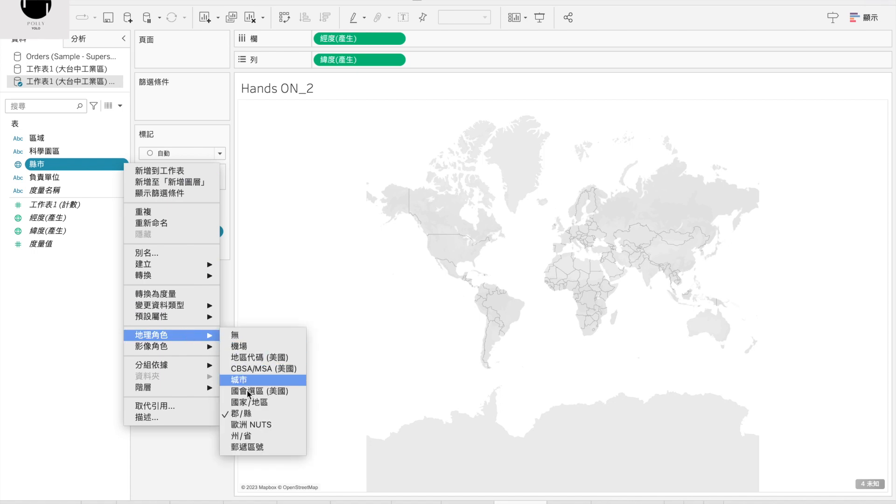
pyautogui.click(246, 437)
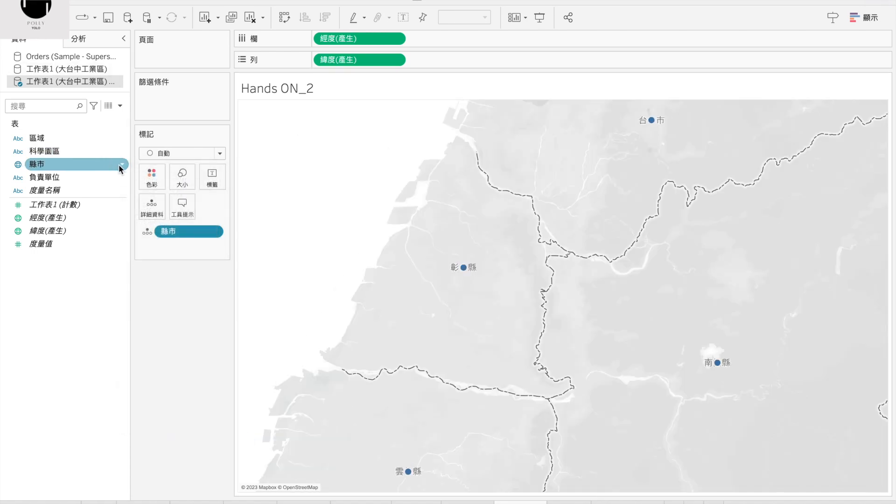
pyautogui.rightClick(125, 168)
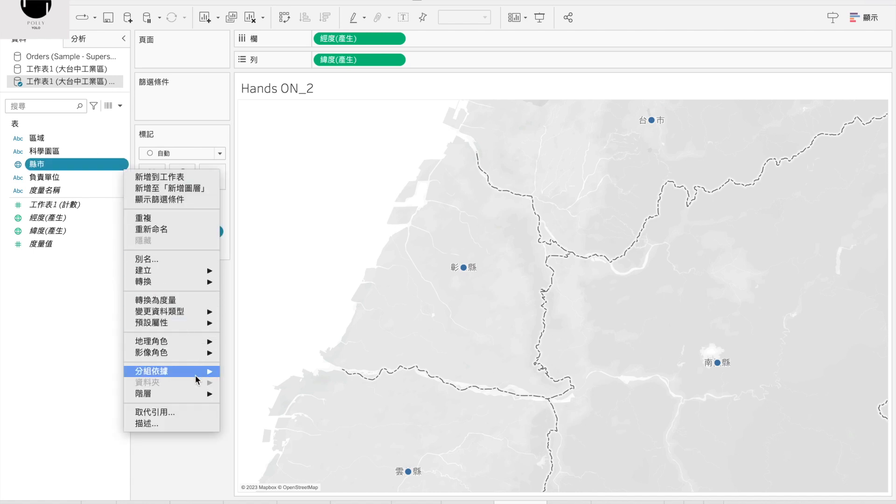
pyautogui.moveTo(194, 344)
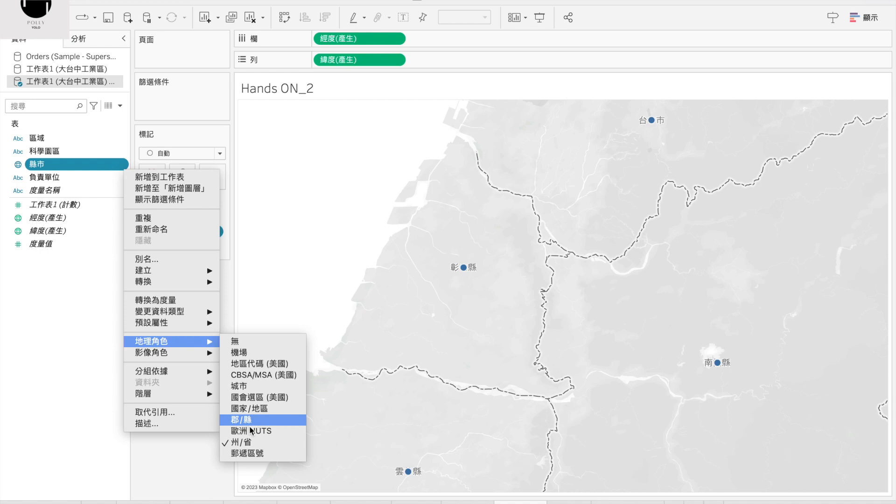
pyautogui.click(260, 266)
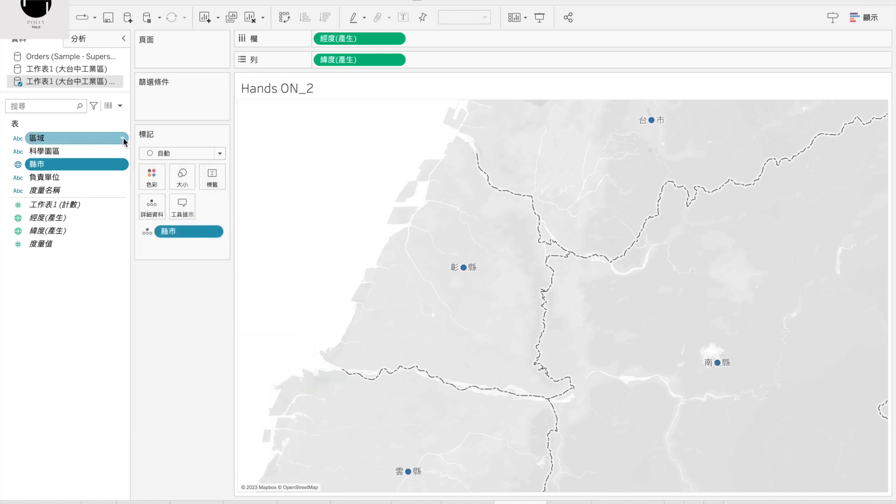
# Assign the 城市 geographic role to the 區域 field and plot it on the map using the 地圖 mark type.
pyautogui.click(122, 138)
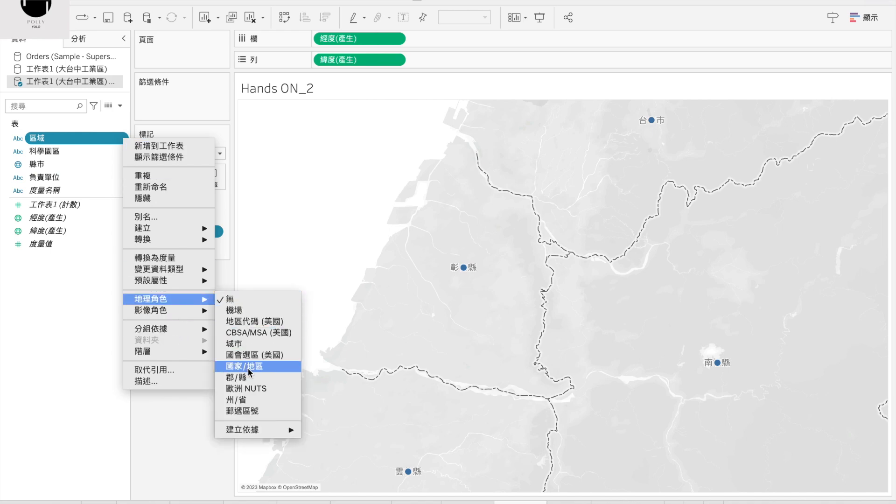
pyautogui.click(250, 344)
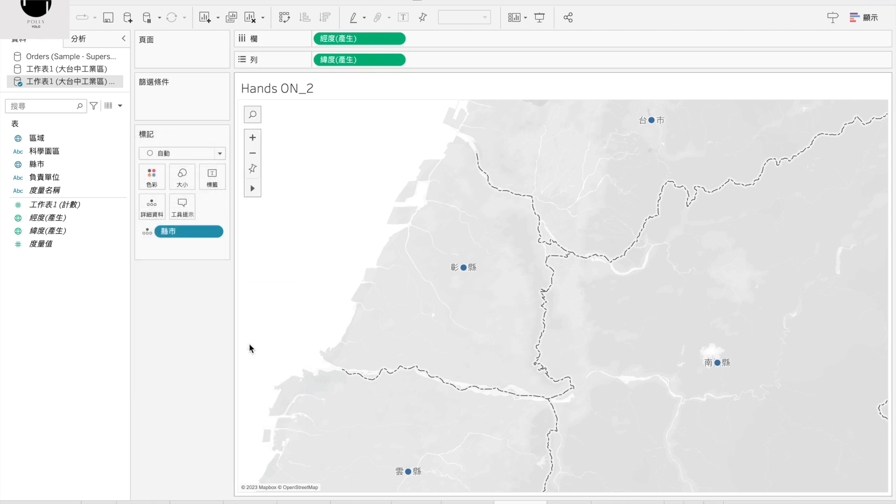
pyautogui.doubleClick(52, 137)
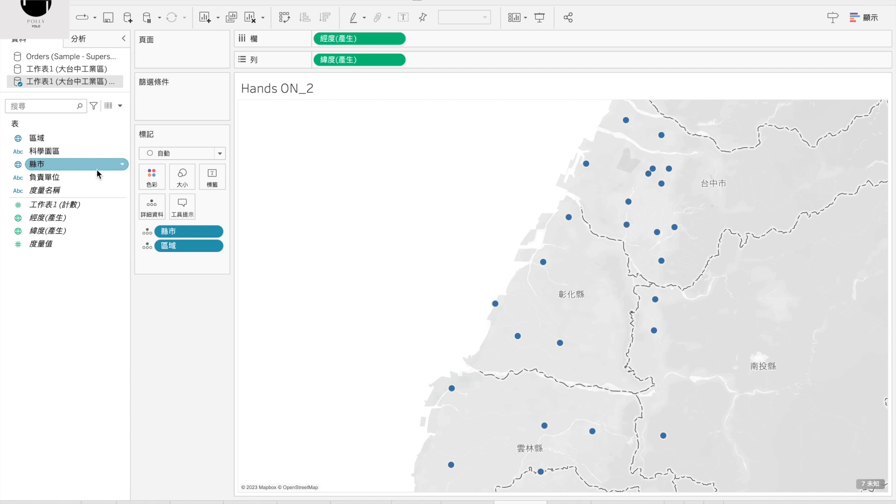
pyautogui.click(185, 154)
pyautogui.click(166, 282)
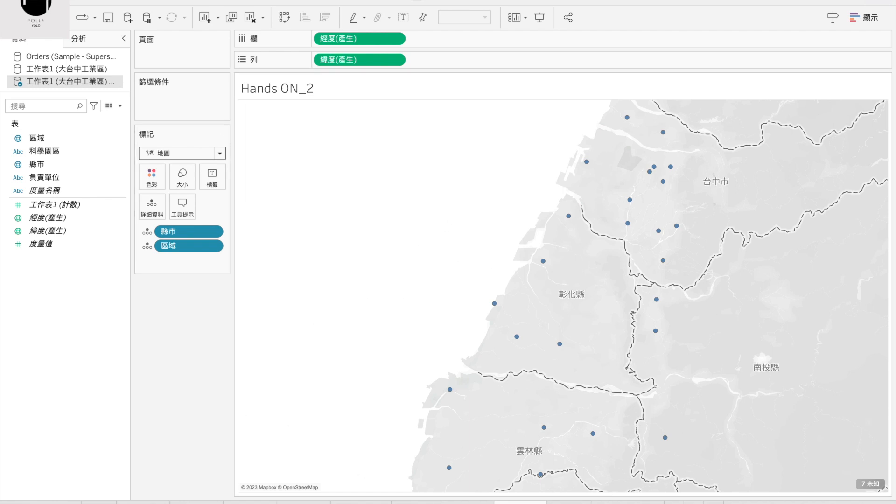
# On the 範例_工業區 sheet, check which geographic role the 區域 field uses.
pyautogui.click(416, 502)
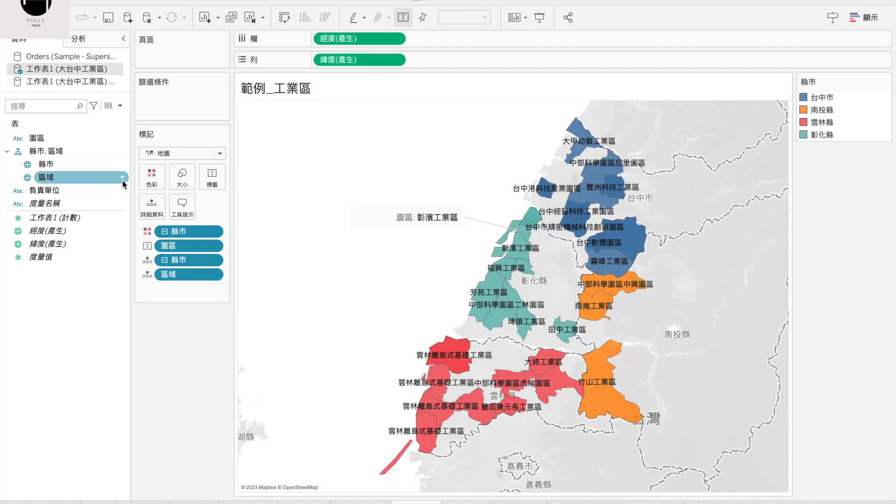
pyautogui.click(122, 178)
pyautogui.moveTo(185, 355)
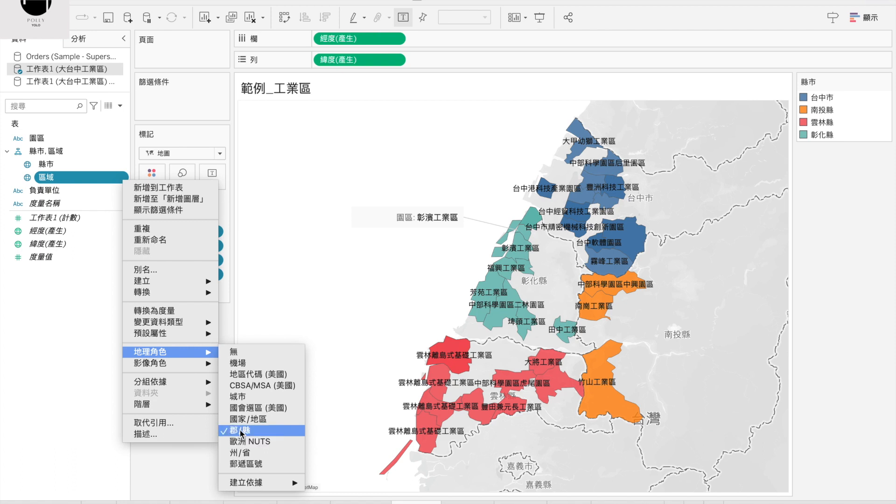
pyautogui.click(190, 456)
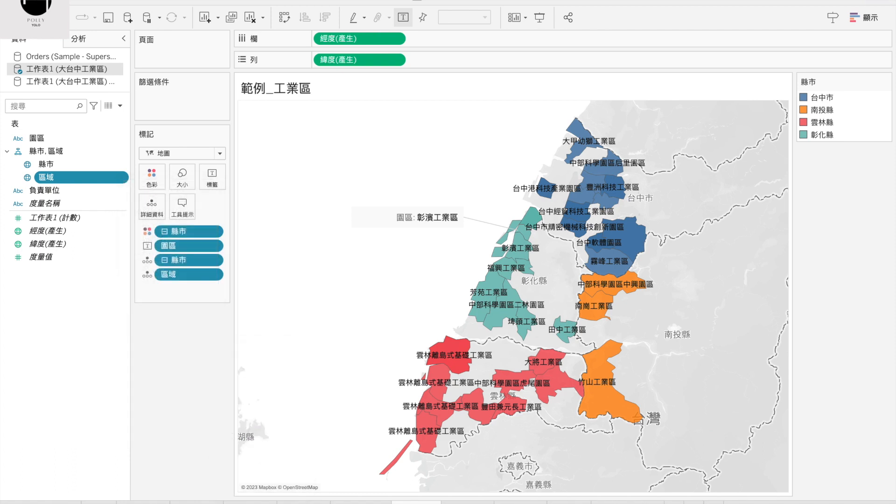
# On the Hands ON_2 sheet, change the 區域 geographic role to 郡/縣 and colour the map by 縣市.
pyautogui.click(521, 502)
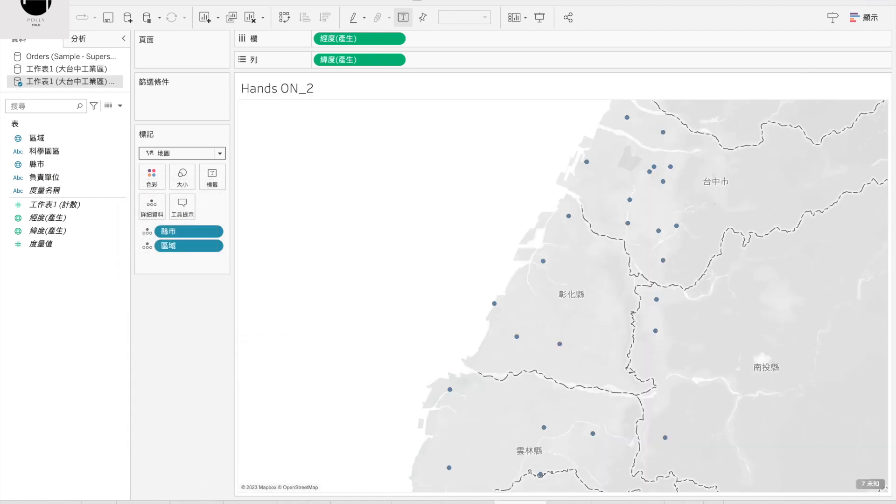
pyautogui.click(122, 143)
pyautogui.moveTo(191, 325)
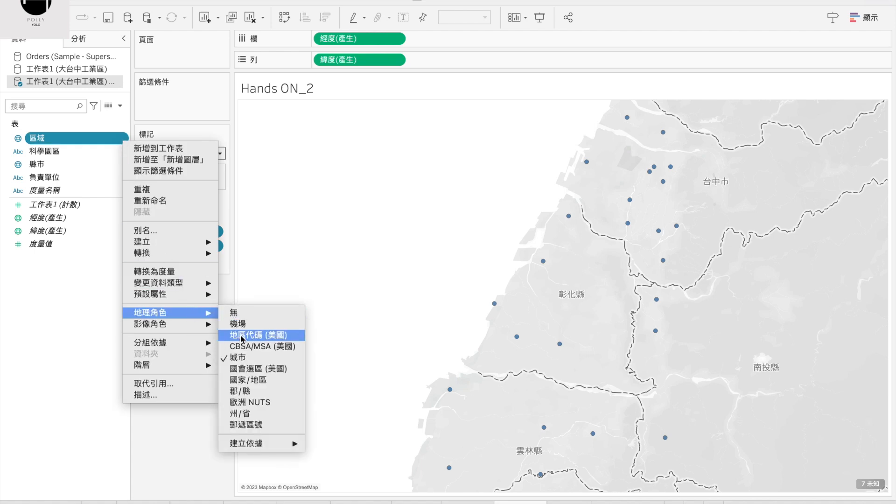
pyautogui.click(243, 391)
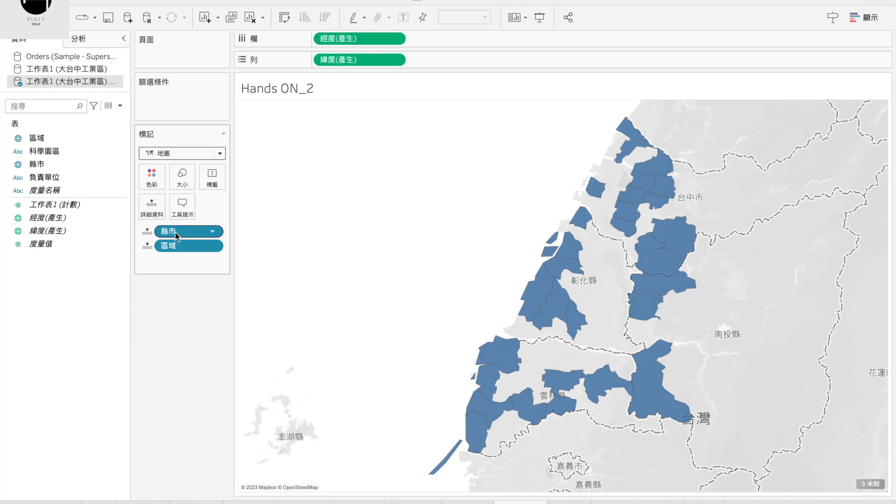
pyautogui.moveTo(187, 232); pyautogui.dragTo(154, 178)
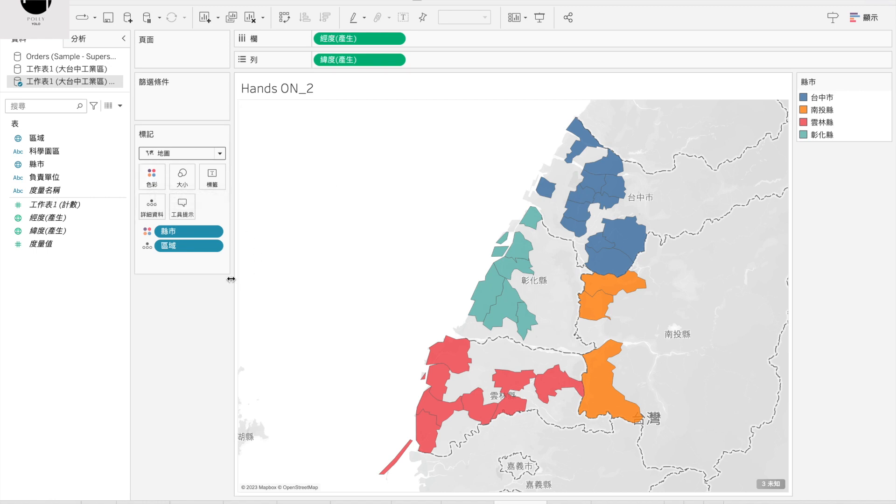
# Try labelling the map areas by 區域 and by 科學園區, undoing each label.
pyautogui.moveTo(37, 138); pyautogui.dragTo(208, 178)
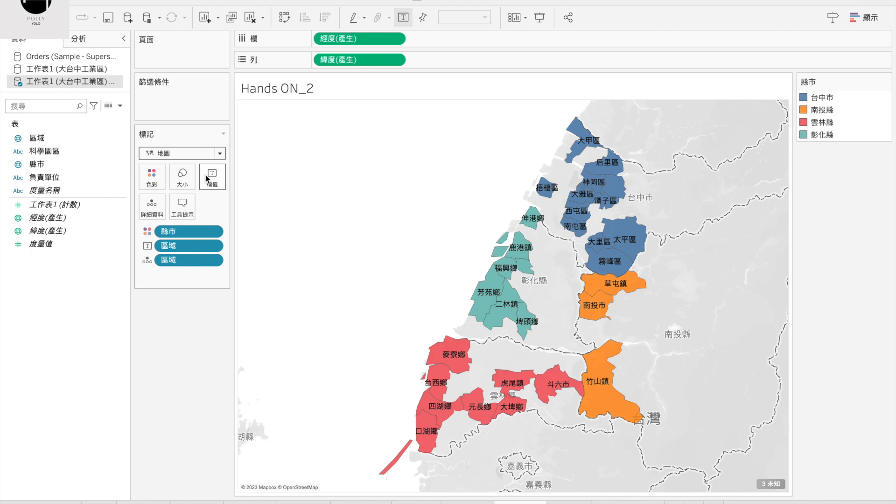
pyautogui.press('super+z')
pyautogui.moveTo(42, 151); pyautogui.dragTo(212, 180)
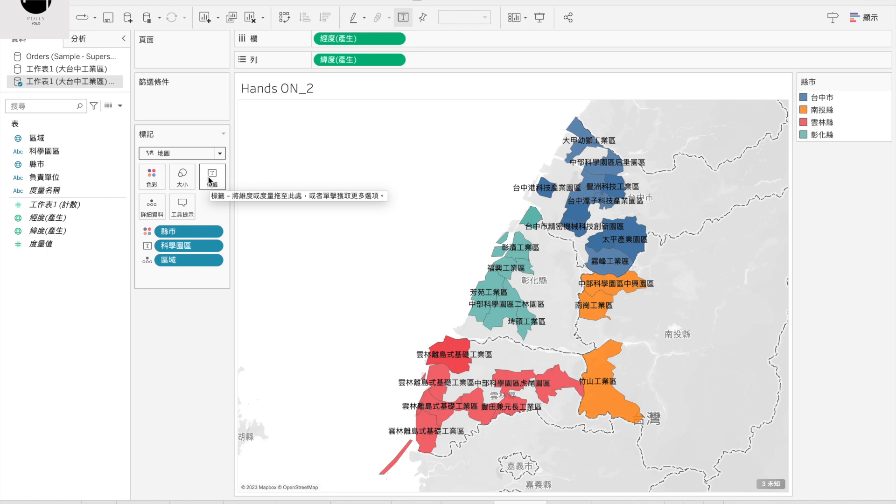
pyautogui.press('super+z')
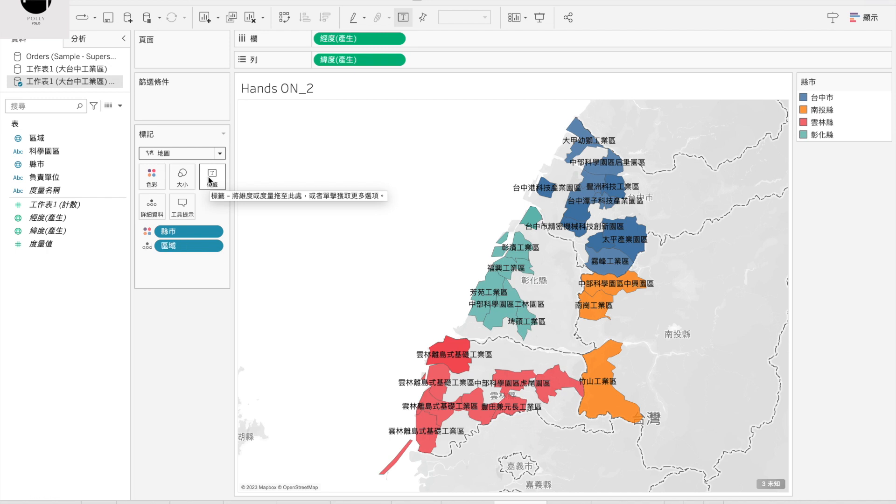
# Select all the map areas and try adding mark annotations with the default 區域 and 縣市 text.
pyautogui.moveTo(382, 105); pyautogui.dragTo(742, 488)
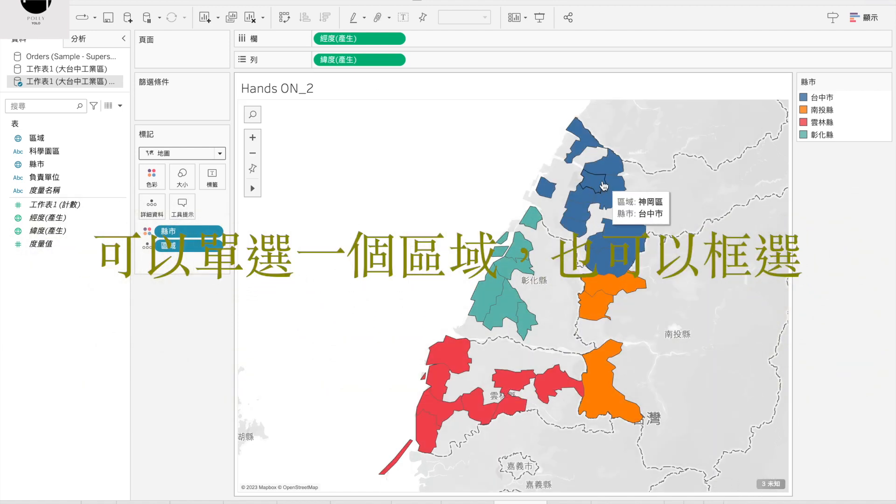
pyautogui.rightClick(612, 172)
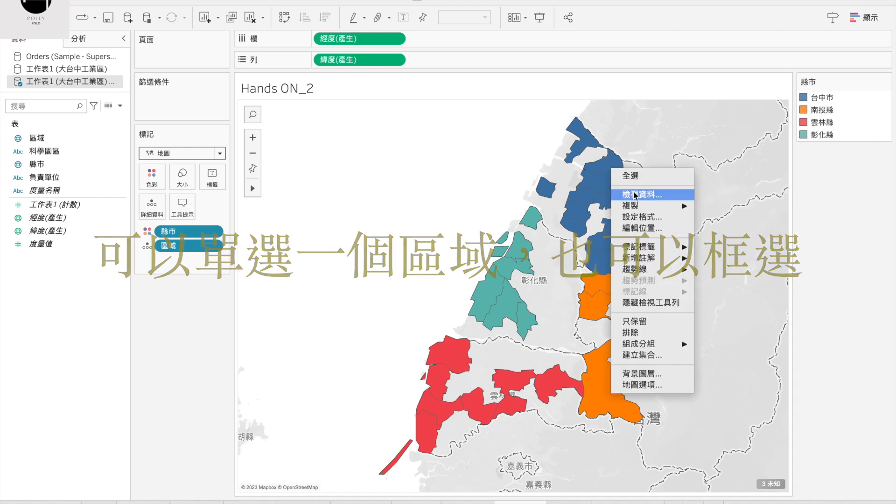
pyautogui.moveTo(683, 246)
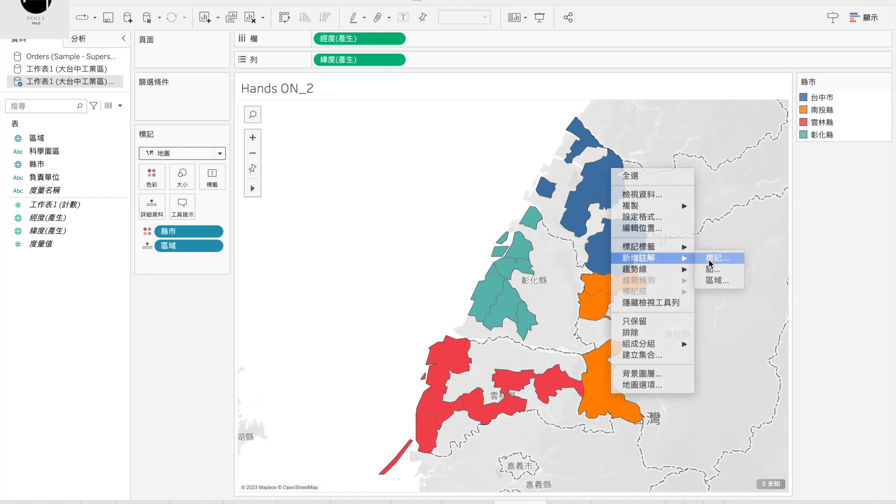
pyautogui.click(709, 260)
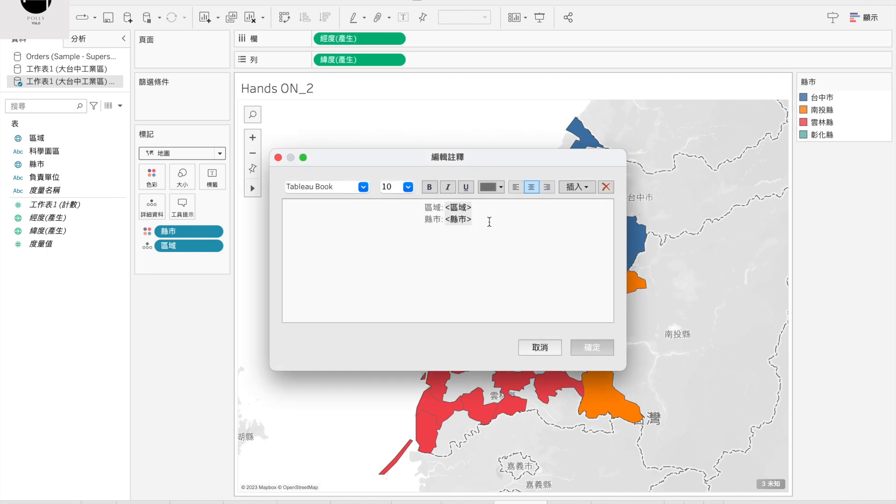
pyautogui.click(487, 219)
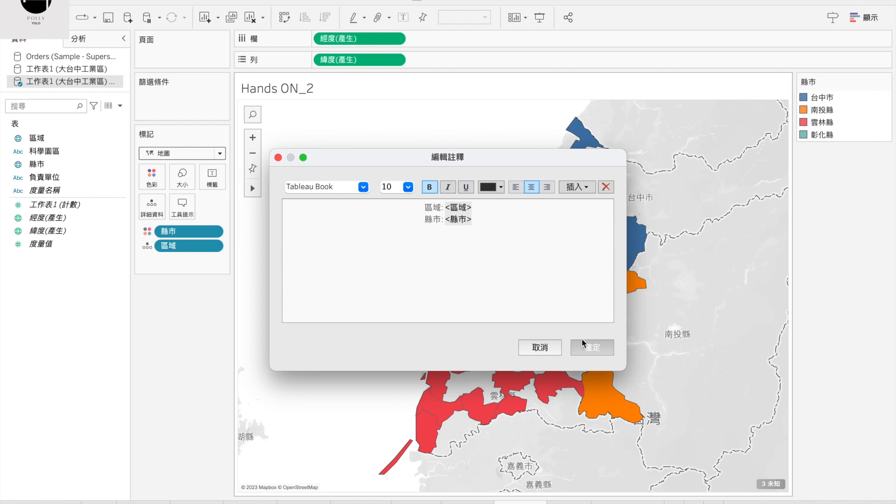
pyautogui.click(587, 350)
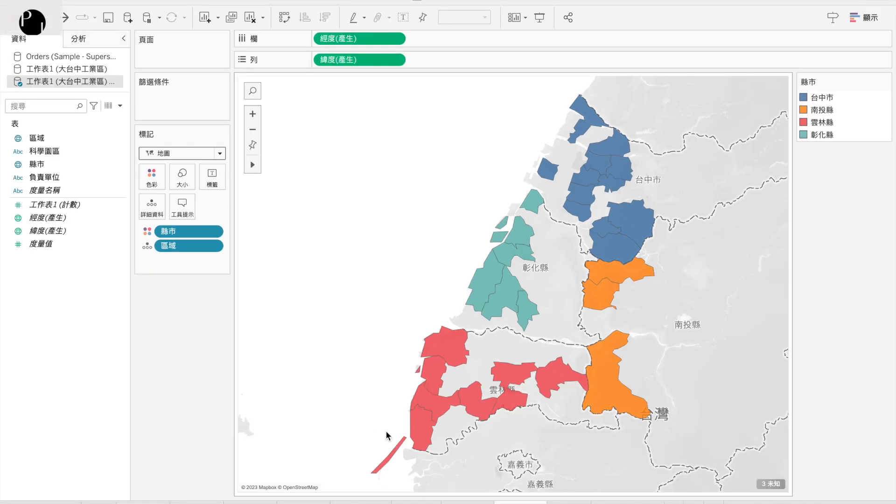
pyautogui.click(769, 488)
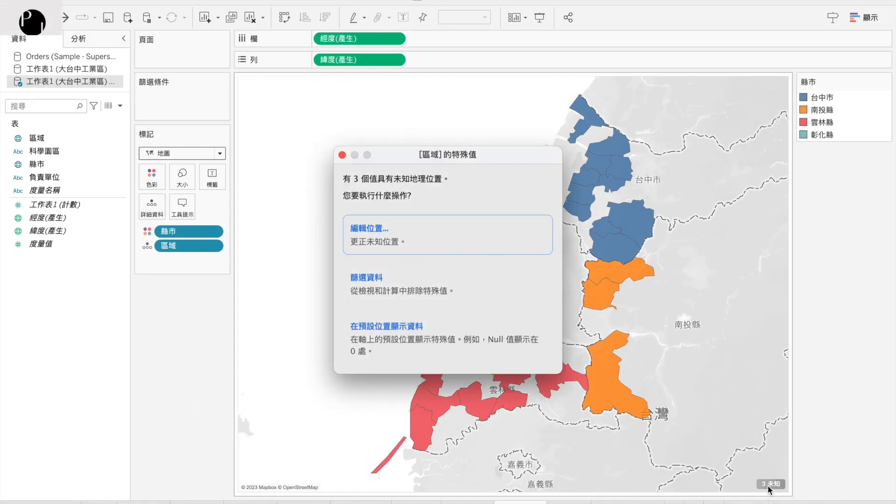
pyautogui.click(371, 226)
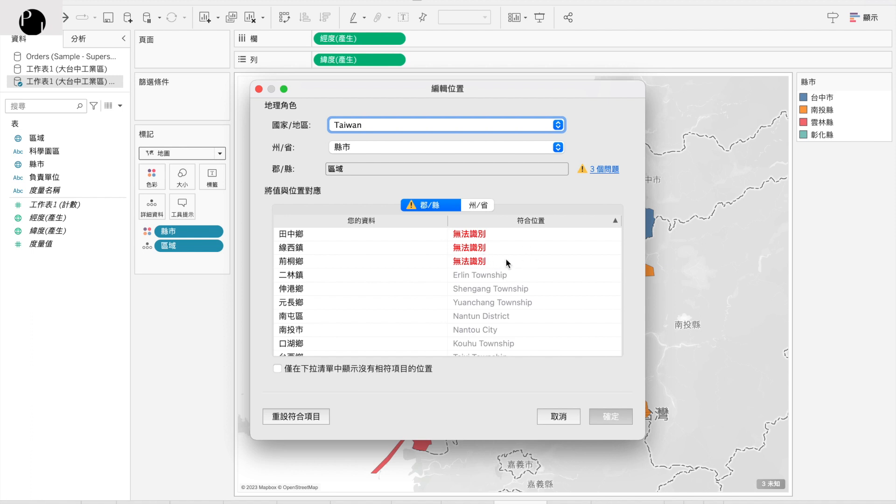
pyautogui.click(521, 237)
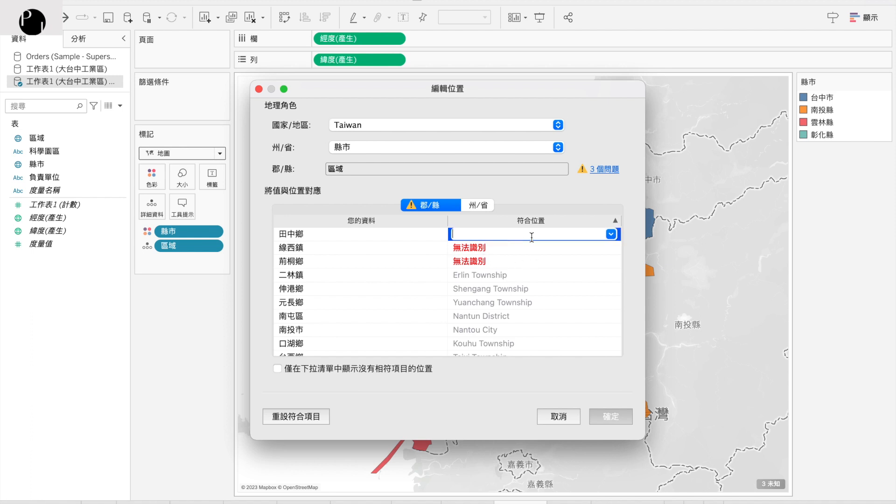
pyautogui.click(611, 234)
pyautogui.scroll(-10, 501, 415)
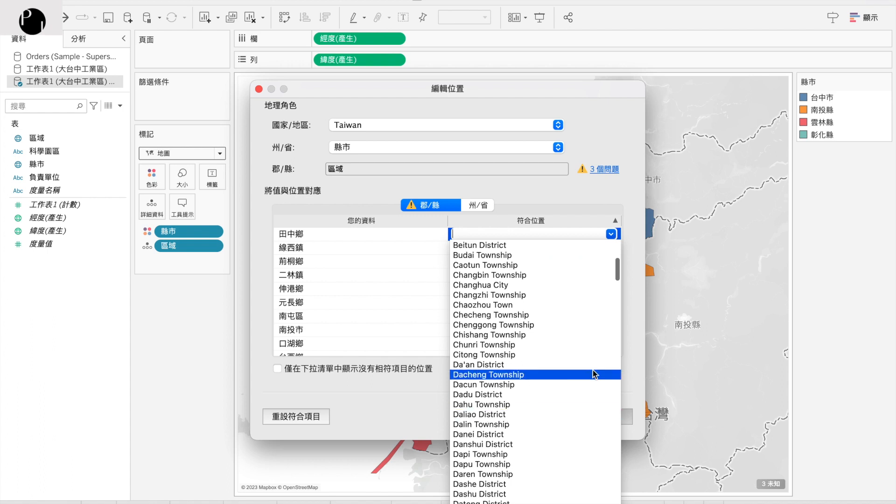
pyautogui.click(633, 357)
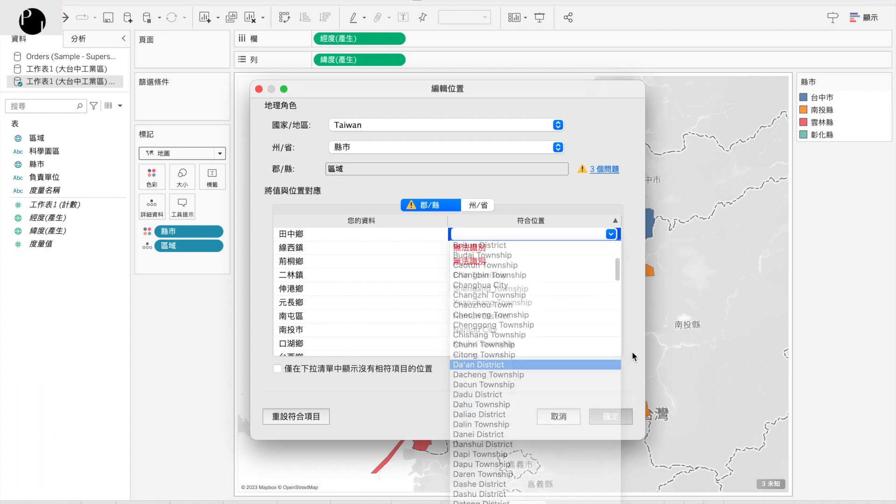
pyautogui.click(558, 417)
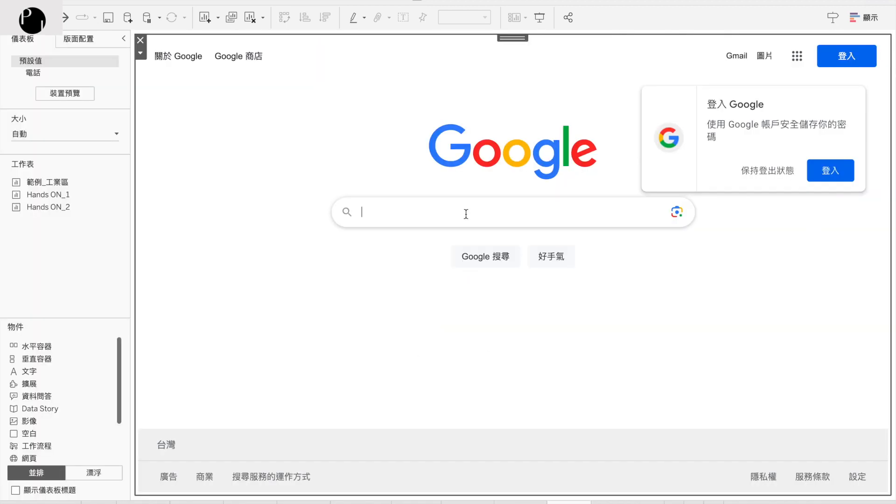
# In the dashboard's embedded Google page, search for "田中 英文" and find the township's English name in the results.
pyautogui.write('田中')
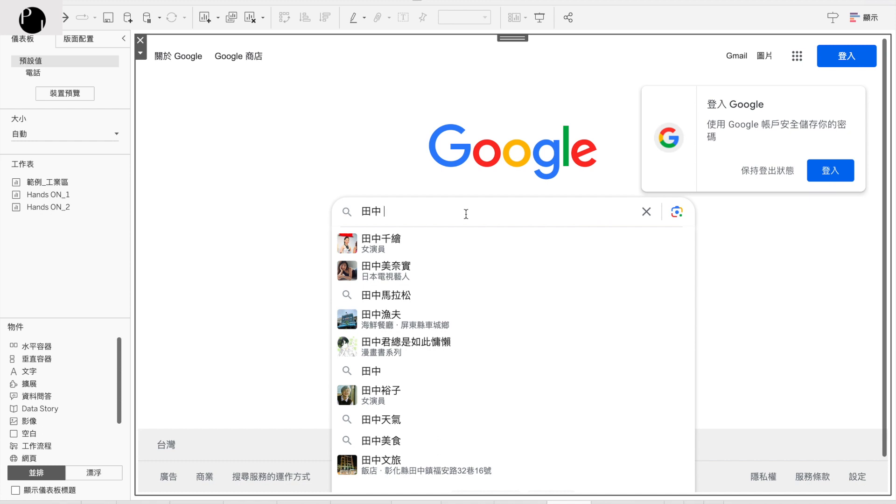
pyautogui.write(' 英文')
pyautogui.press('Return')
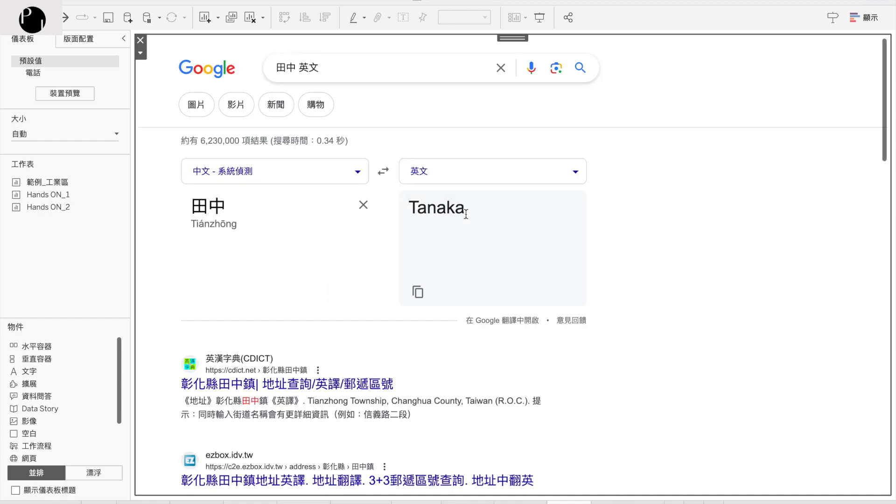
pyautogui.click(326, 404)
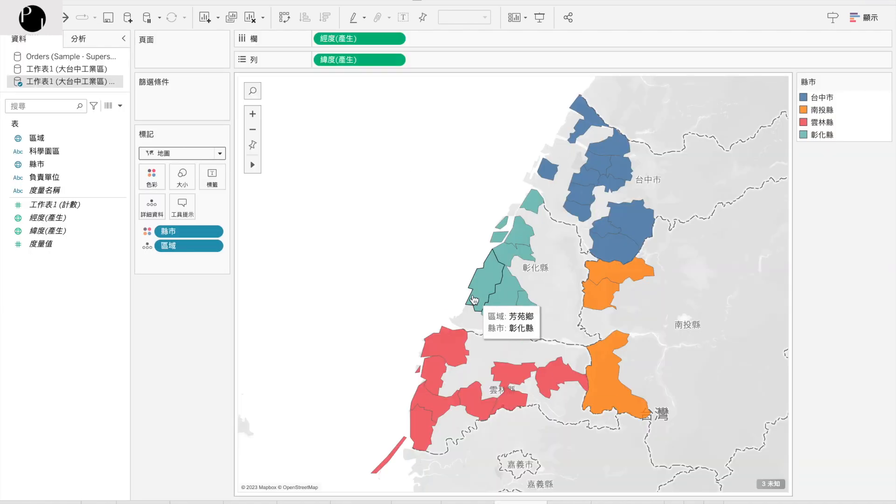
# On the Hands ON_2 map, edit the unknown locations and match 田中鄉 to Tianzhong Township.
pyautogui.click(771, 483)
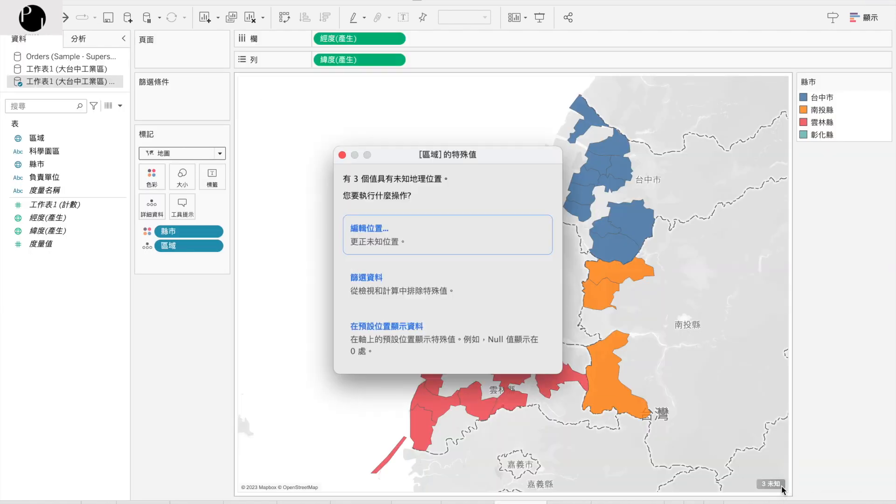
pyautogui.click(474, 250)
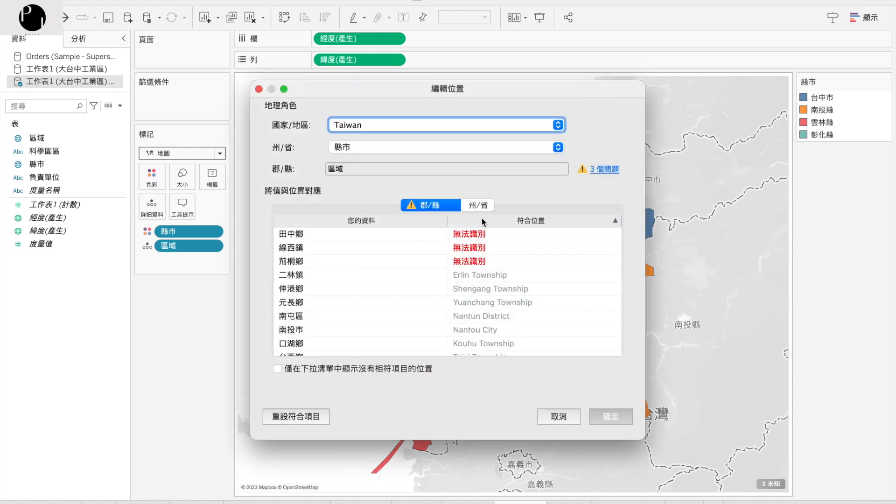
pyautogui.click(483, 233)
pyautogui.write('tian')
pyautogui.click(611, 235)
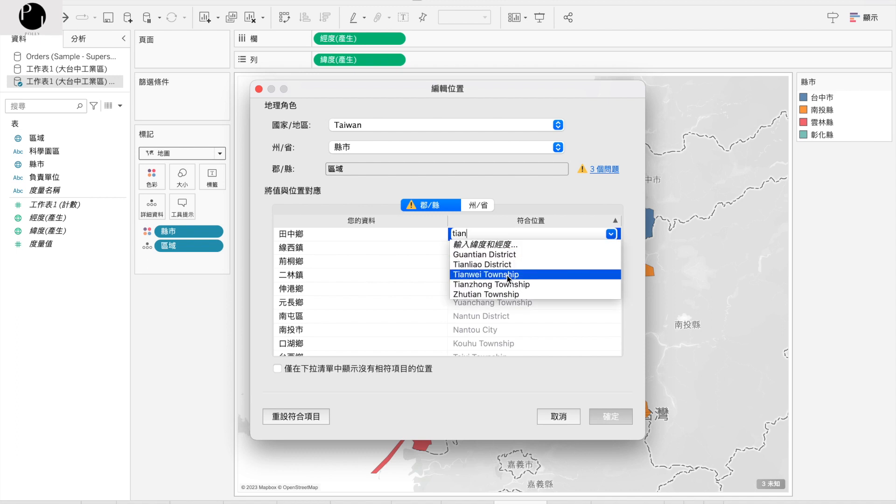
pyautogui.click(531, 286)
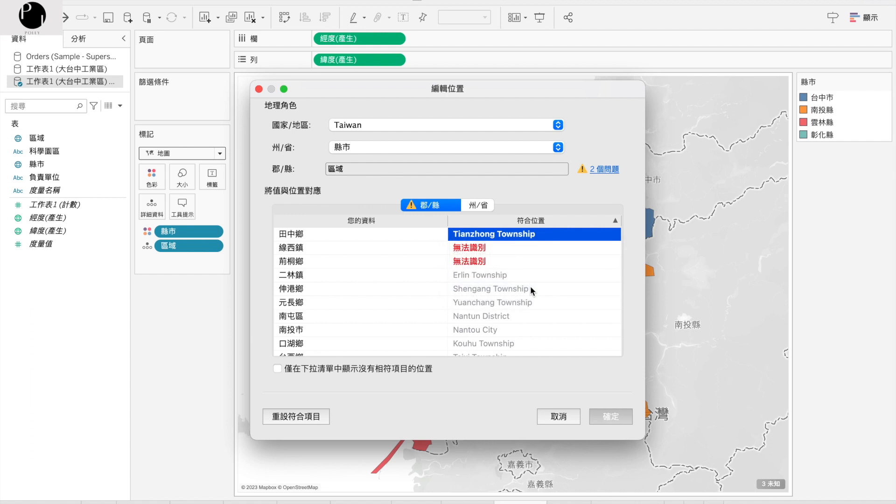
pyautogui.click(613, 417)
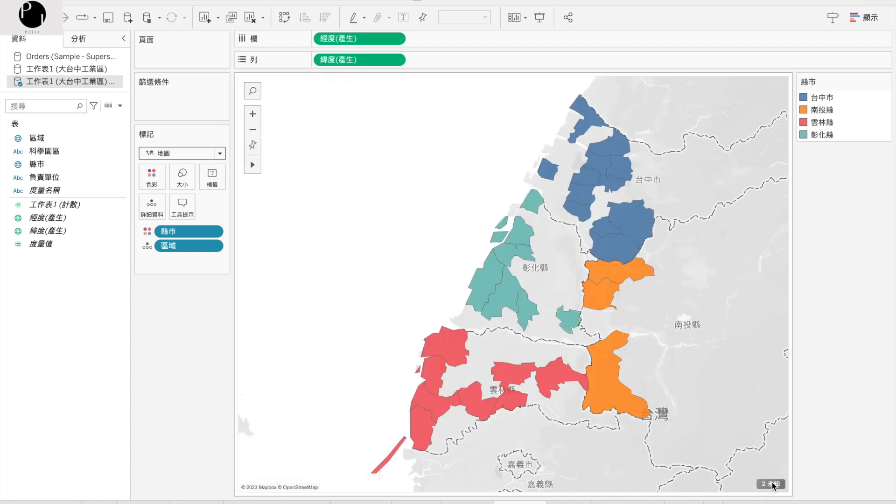
# View the underlying rows of the 工作表1 table to examine its 區域, 科學園區 and 縣市 fields.
pyautogui.moveTo(568, 321)
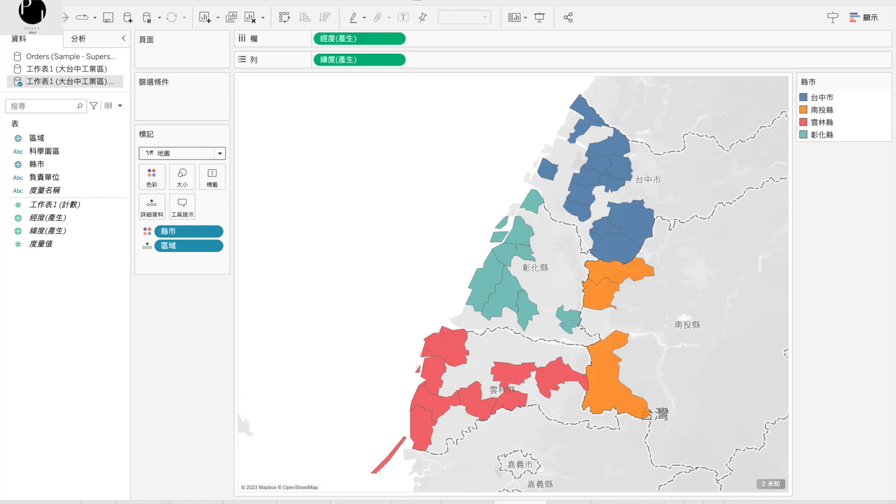
pyautogui.click(142, 502)
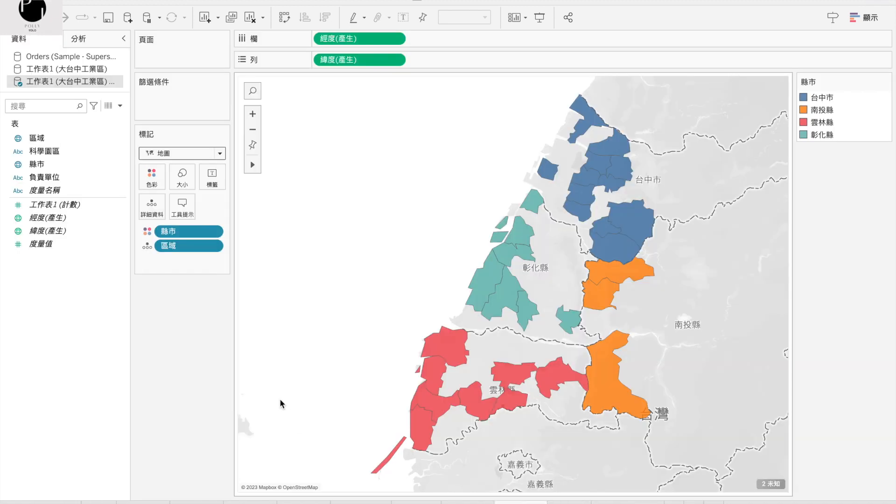
pyautogui.click(110, 107)
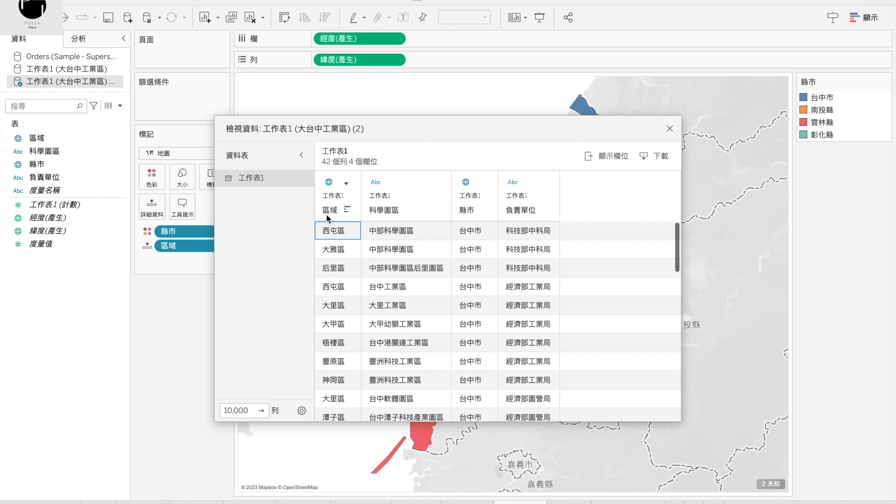
pyautogui.click(670, 128)
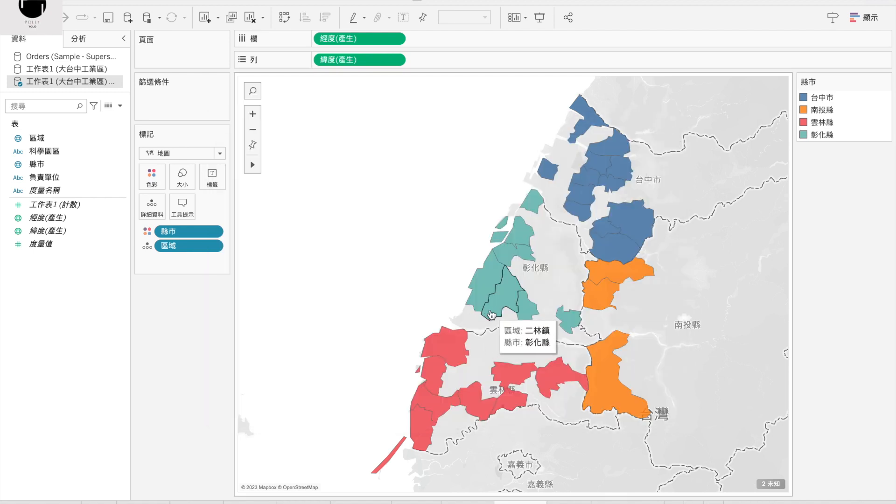
# Review the geographic role options for the 縣市 field and the mark types available for the map.
pyautogui.rightClick(122, 165)
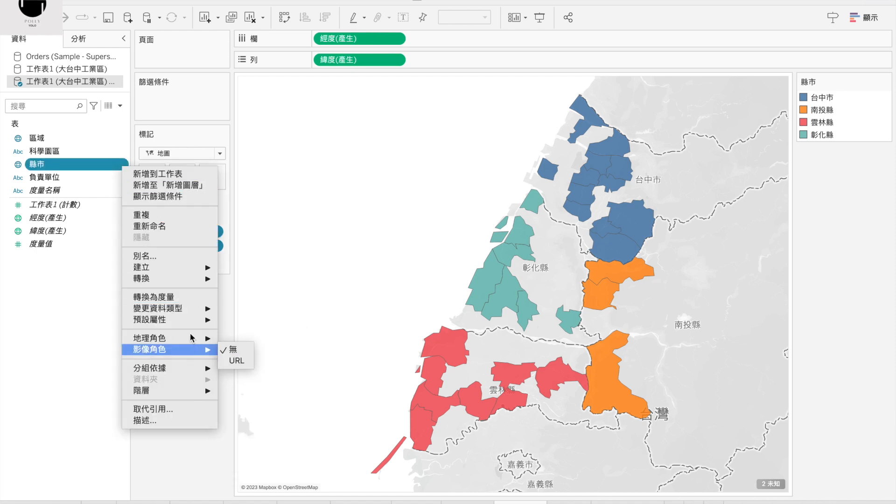
pyautogui.moveTo(188, 341)
pyautogui.click(278, 275)
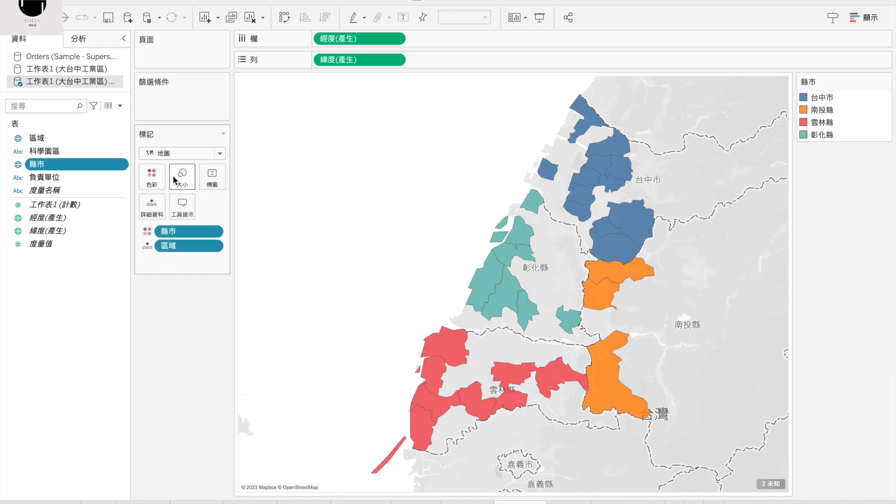
pyautogui.click(191, 157)
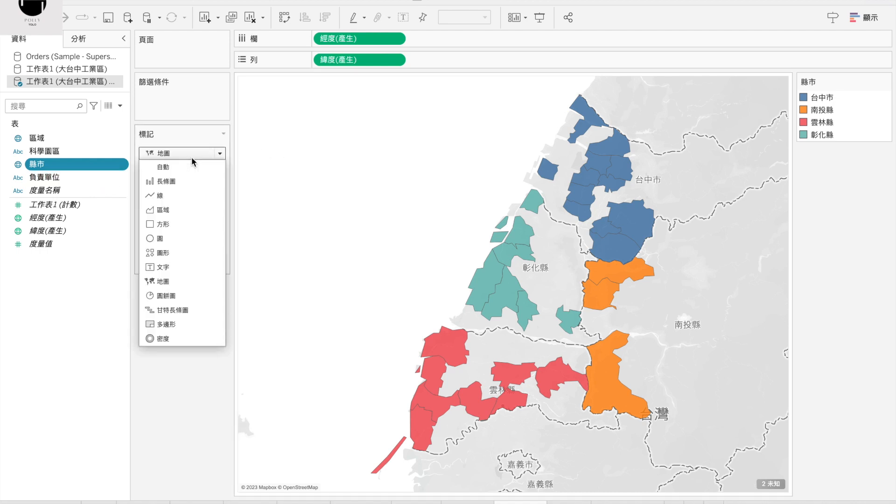
pyautogui.click(171, 382)
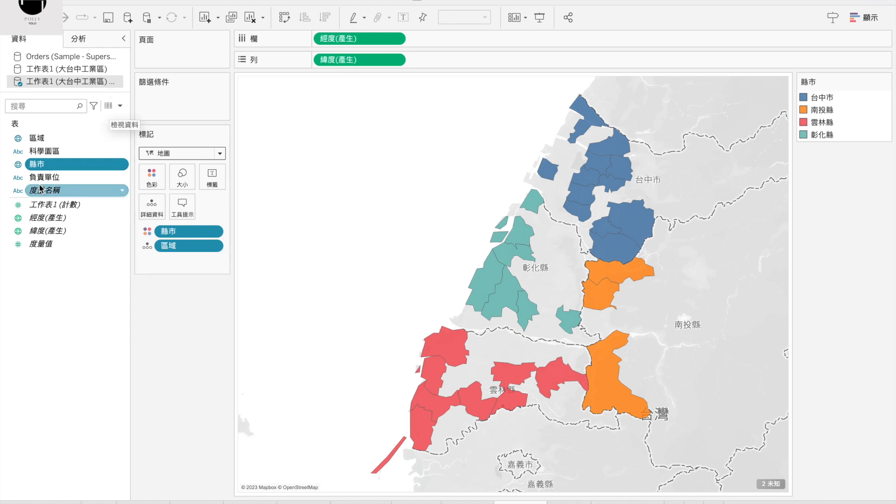
# Switch to the 範例_工業區 sheet to view the finished industrial-zone example map.
pyautogui.keyDown('ctrl'); pyautogui.click(73, 205); pyautogui.keyUp('ctrl')
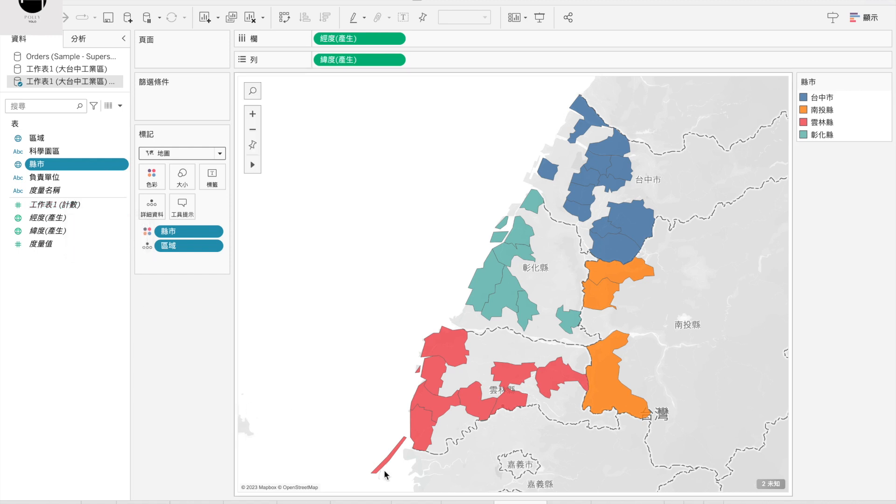
pyautogui.click(413, 503)
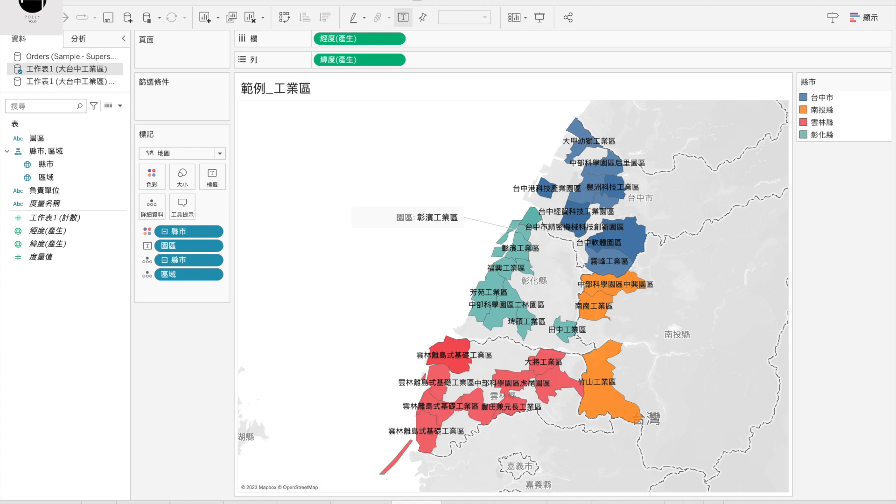